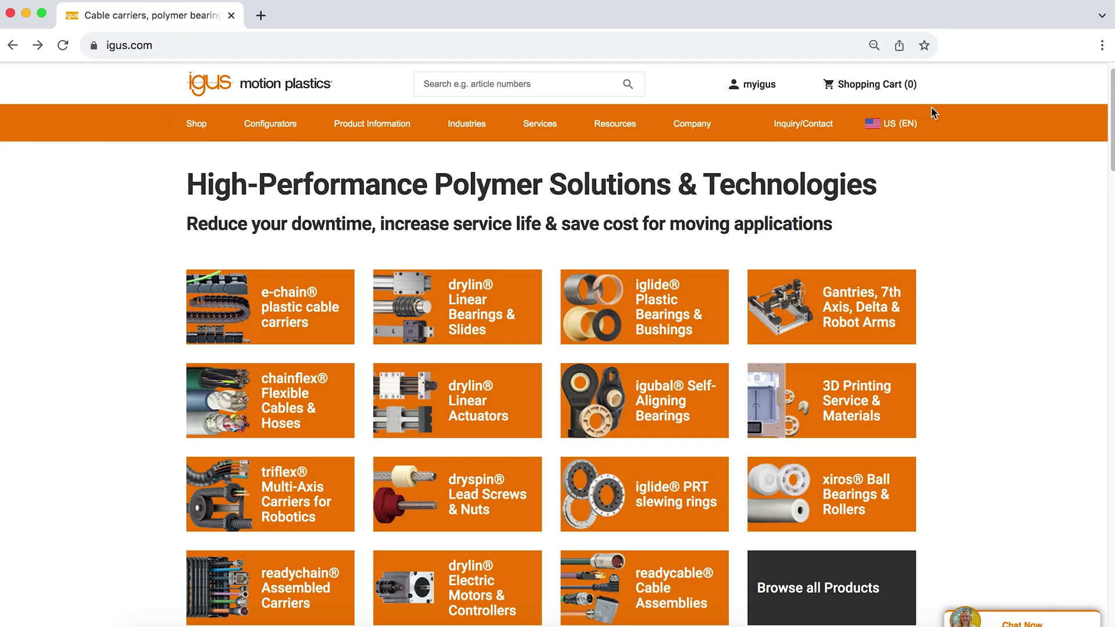
# Open the Configurators menu from the orange navigation bar on the igus.com homepage.
pyautogui.click(271, 134)
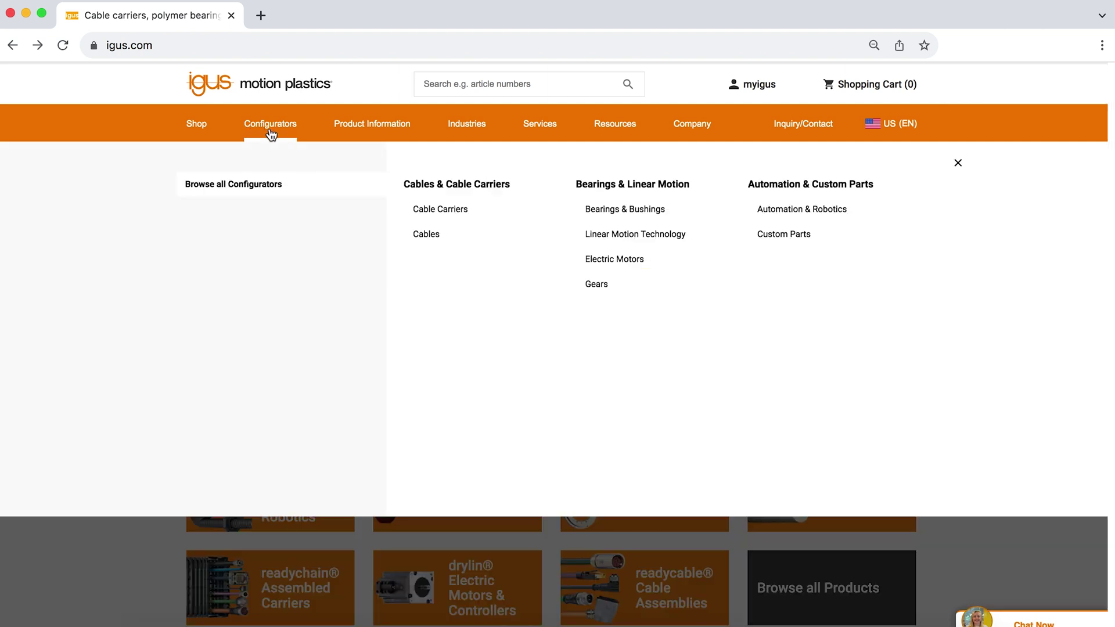
# Filter configurators to Linear Motion Technology and launch the Linear Actuators configurator.
pyautogui.click(620, 234)
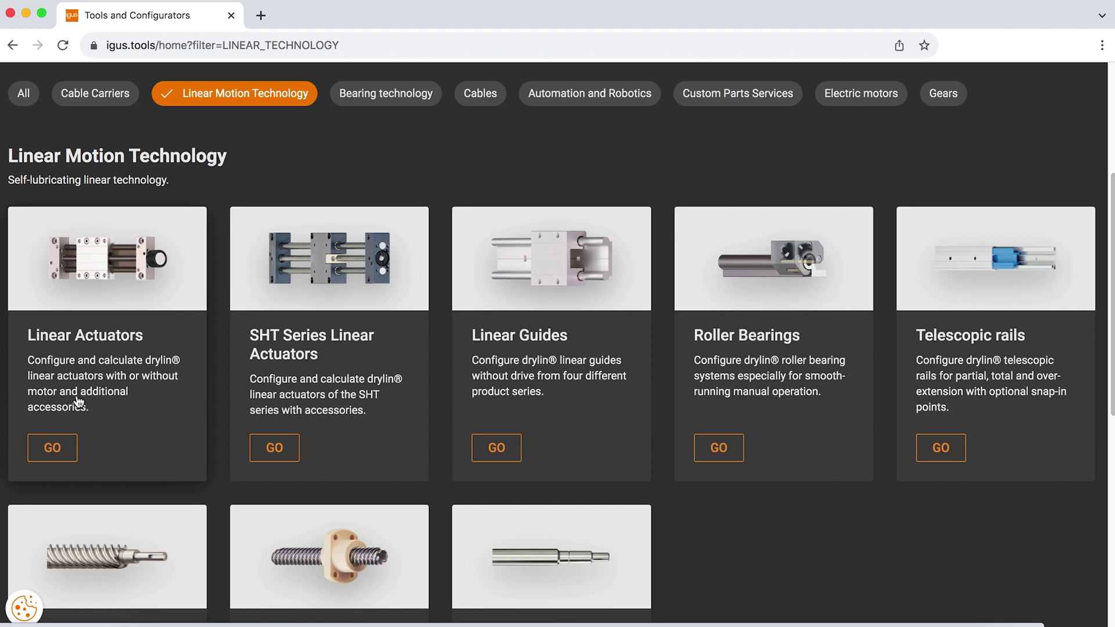
pyautogui.click(55, 450)
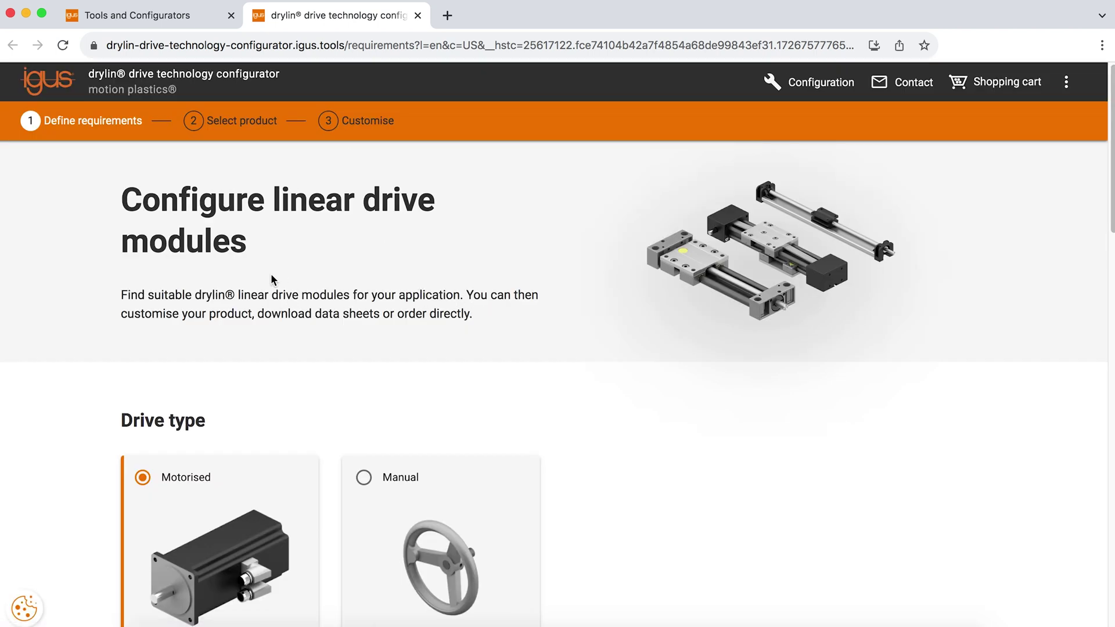
# Choose 'Horizontal at the side' as the motorised drive's system alignment.
pyautogui.scroll(-4, 601, 246)
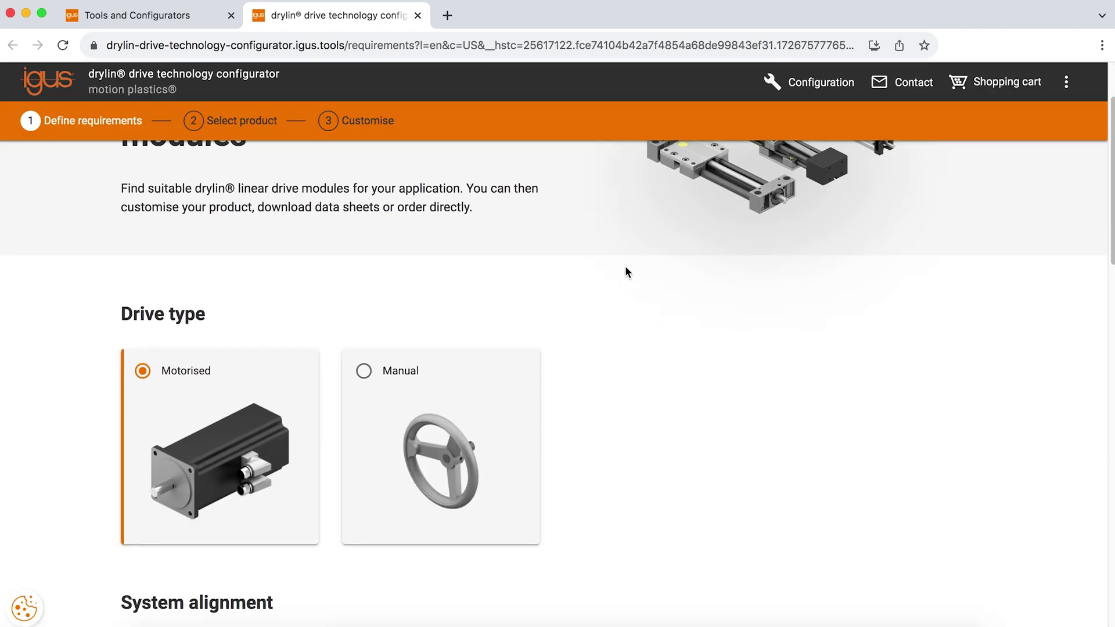
pyautogui.scroll(-15, 598, 272)
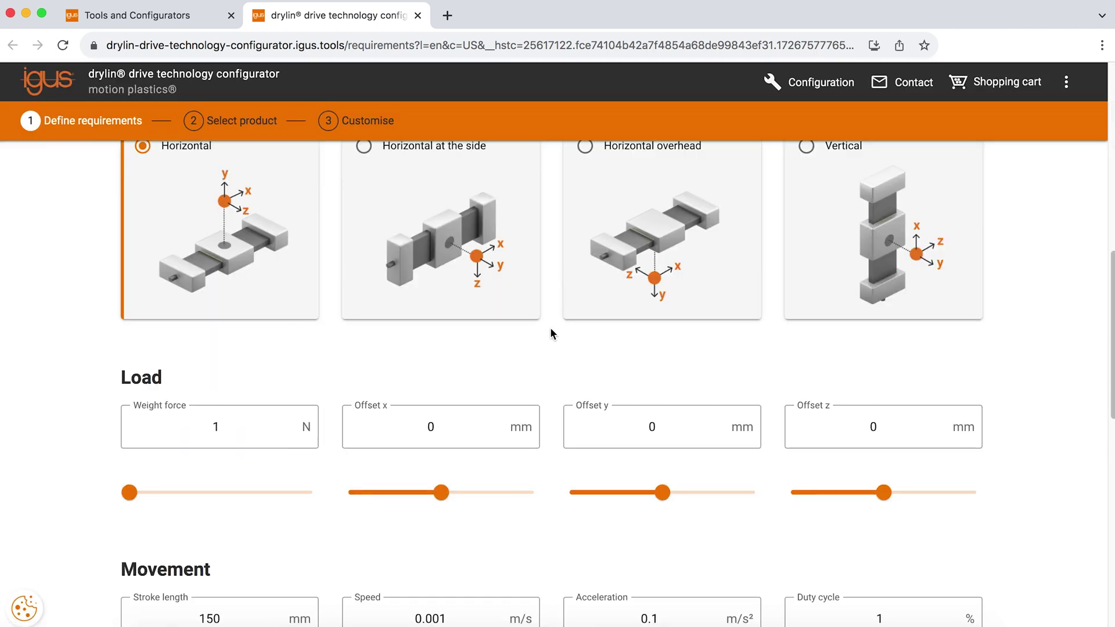
pyautogui.scroll(18, 549, 339)
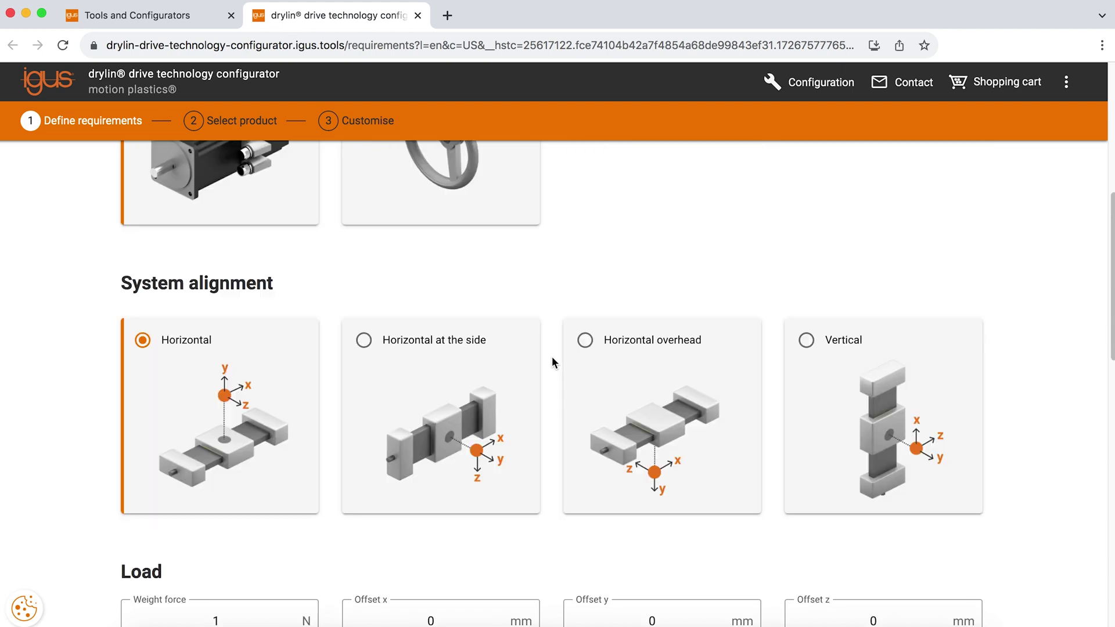
pyautogui.scroll(-4, 549, 355)
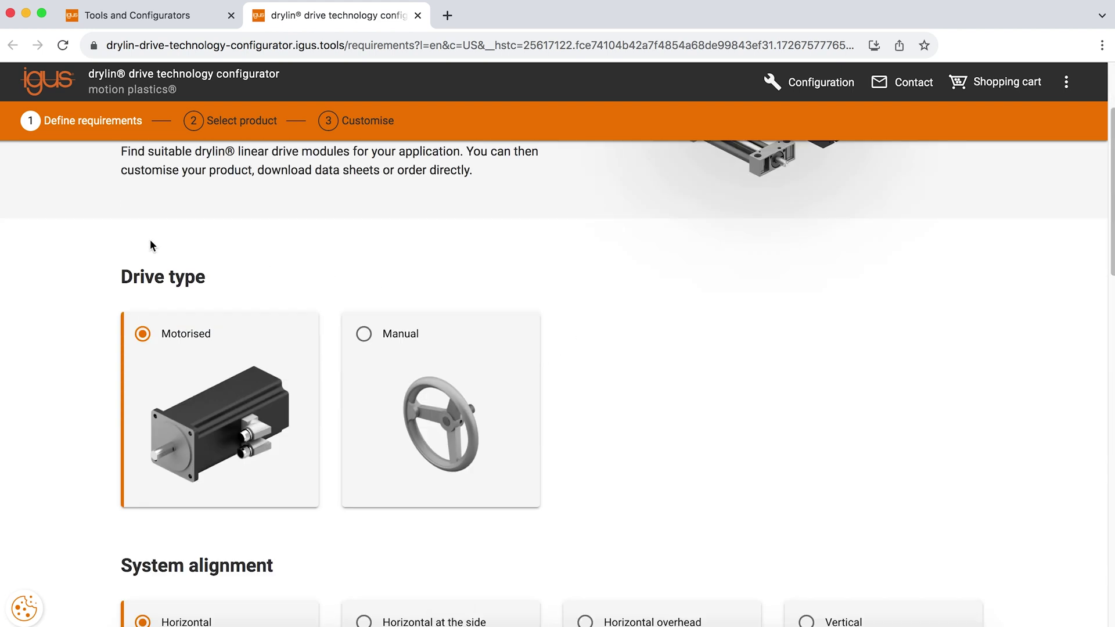
pyautogui.scroll(-1, 269, 259)
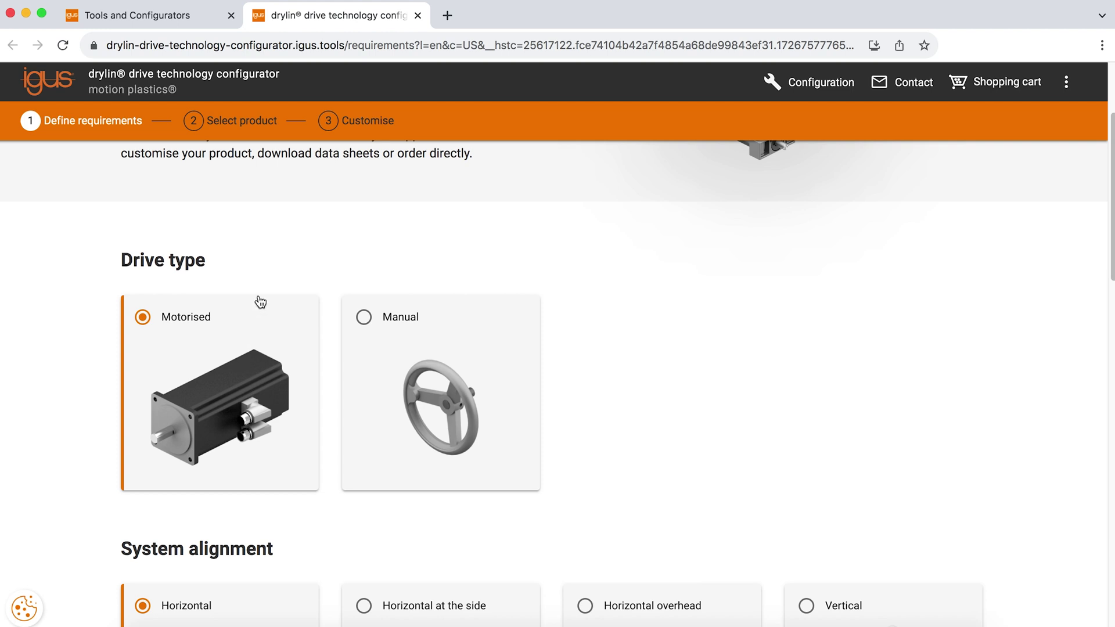
pyautogui.scroll(-7, 234, 333)
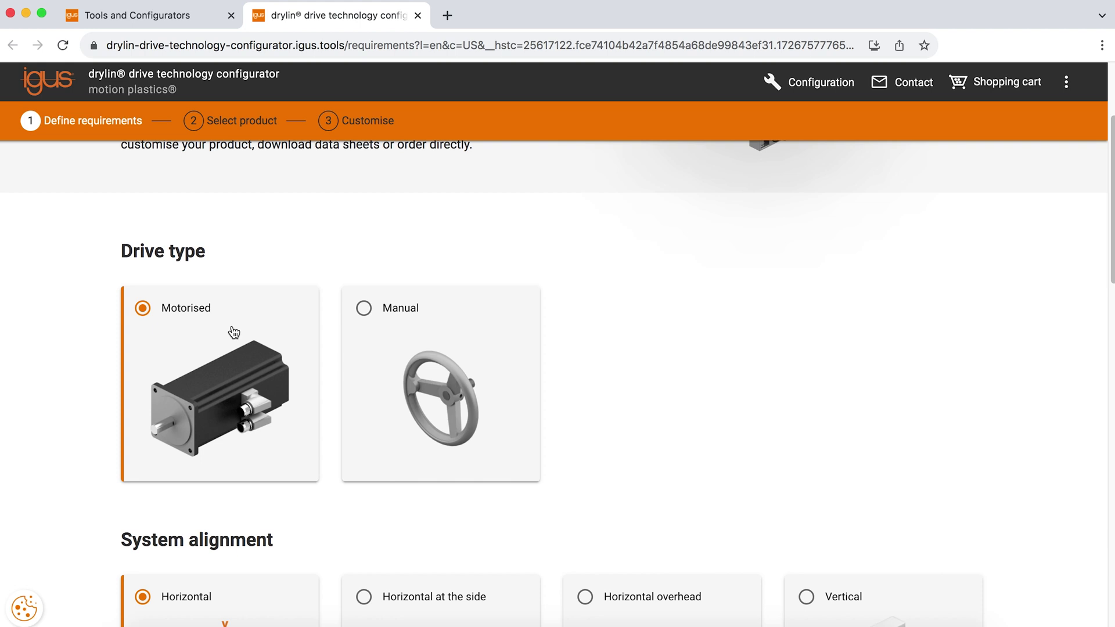
pyautogui.scroll(1, 163, 306)
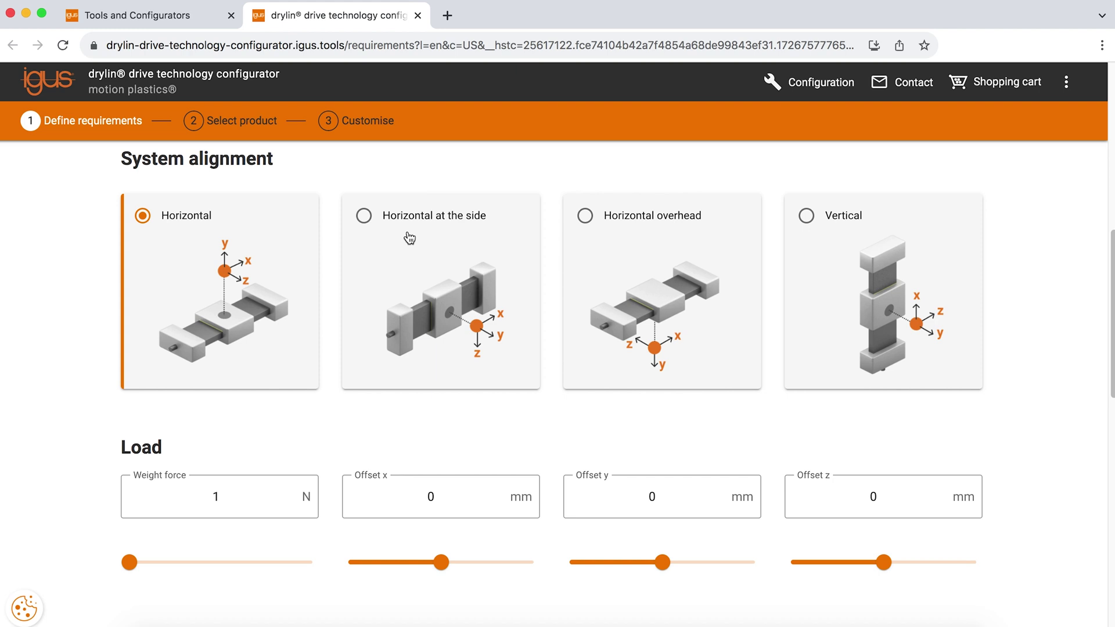
pyautogui.click(474, 289)
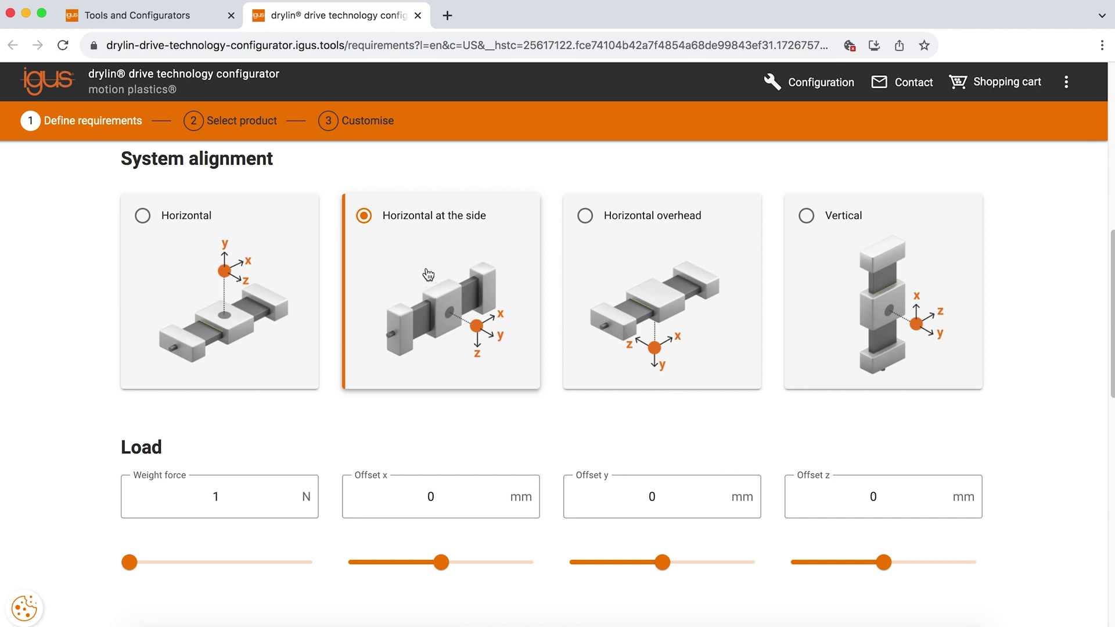
pyautogui.scroll(-2, 422, 271)
pyautogui.scroll(-5, 422, 272)
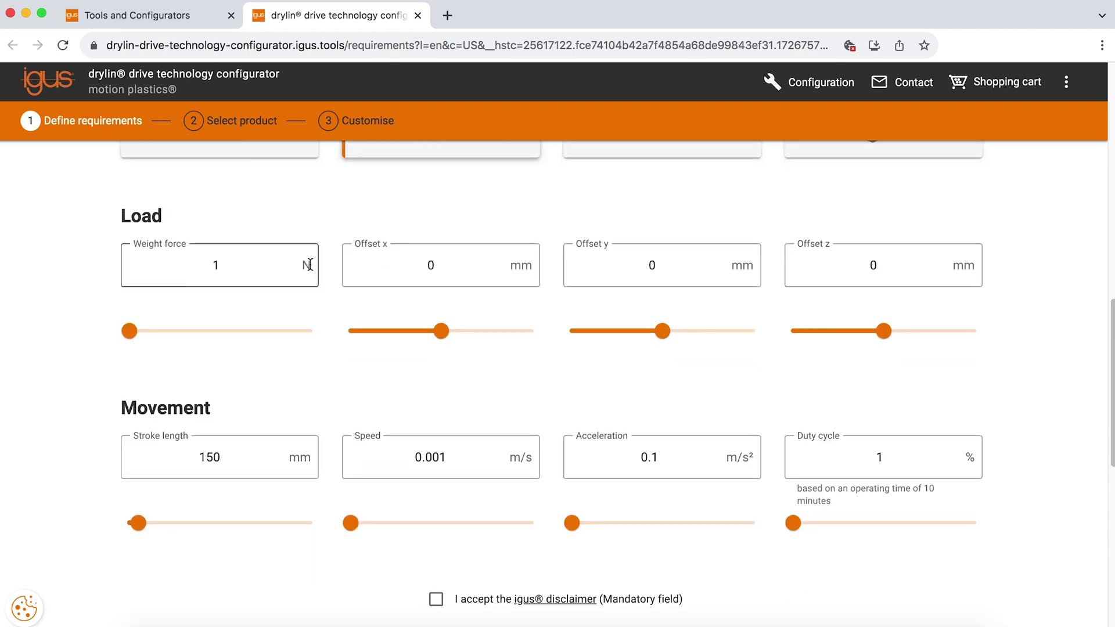
# Enter a 20 N weight force, 40 mm Offset y and 20 mm Offset z for the load.
pyautogui.click(224, 266)
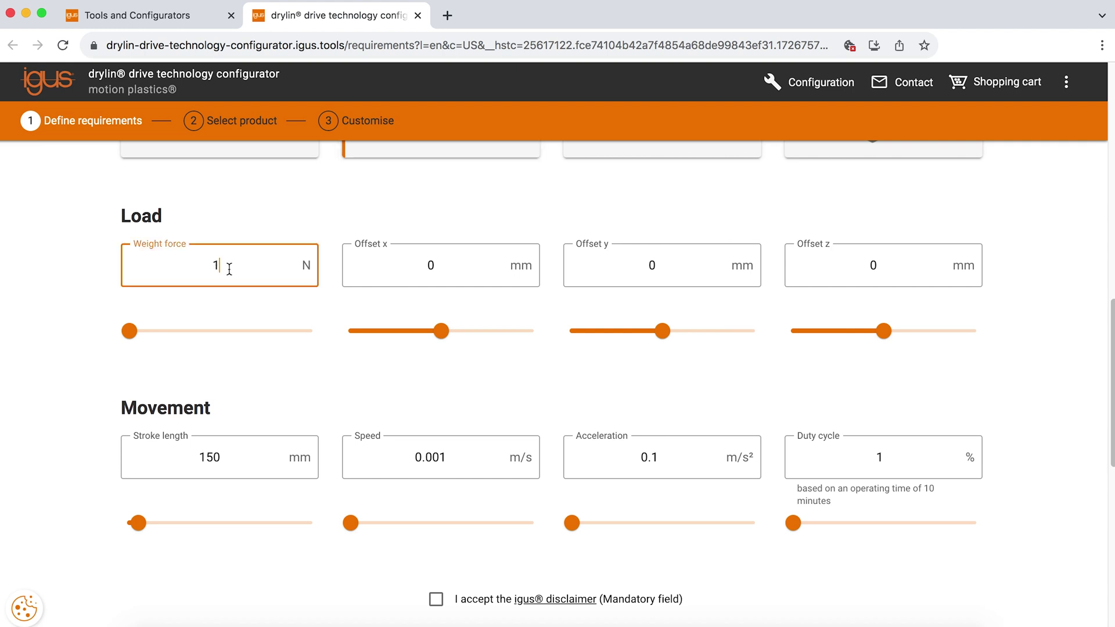
pyautogui.moveTo(224, 266); pyautogui.dragTo(211, 271)
pyautogui.write('20')
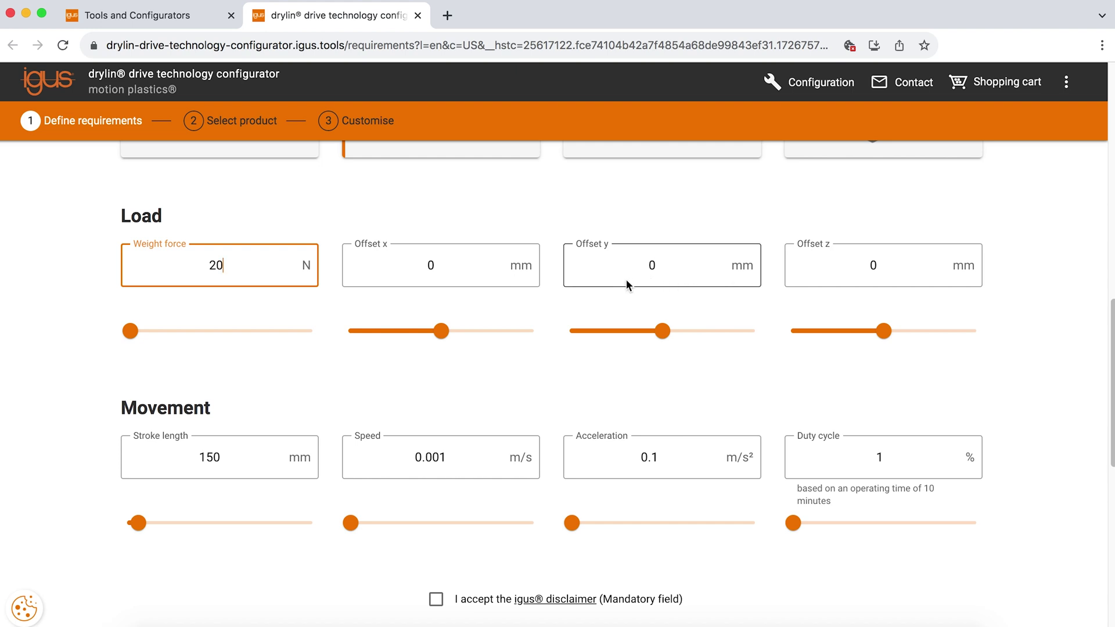
pyautogui.scroll(4, 556, 309)
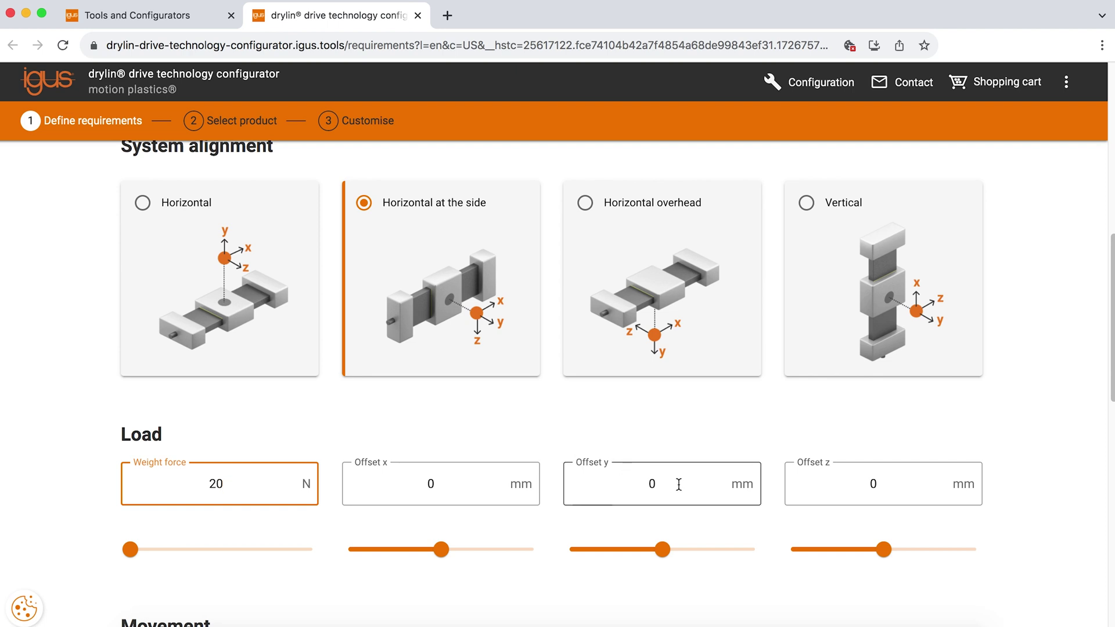
pyautogui.doubleClick(652, 483)
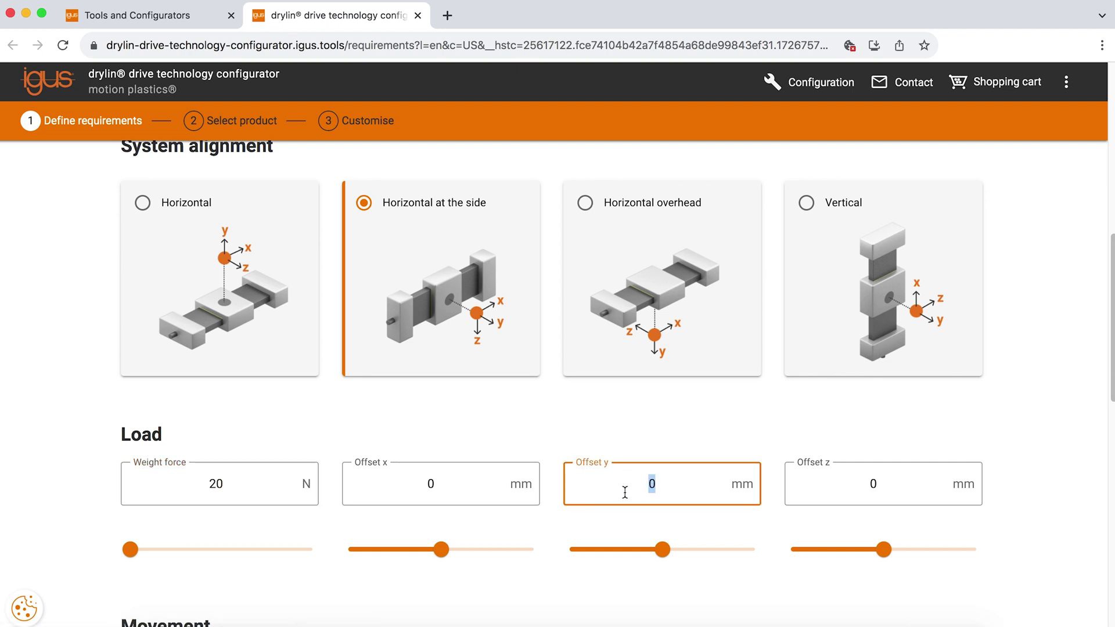
pyautogui.write('40')
pyautogui.click(884, 487)
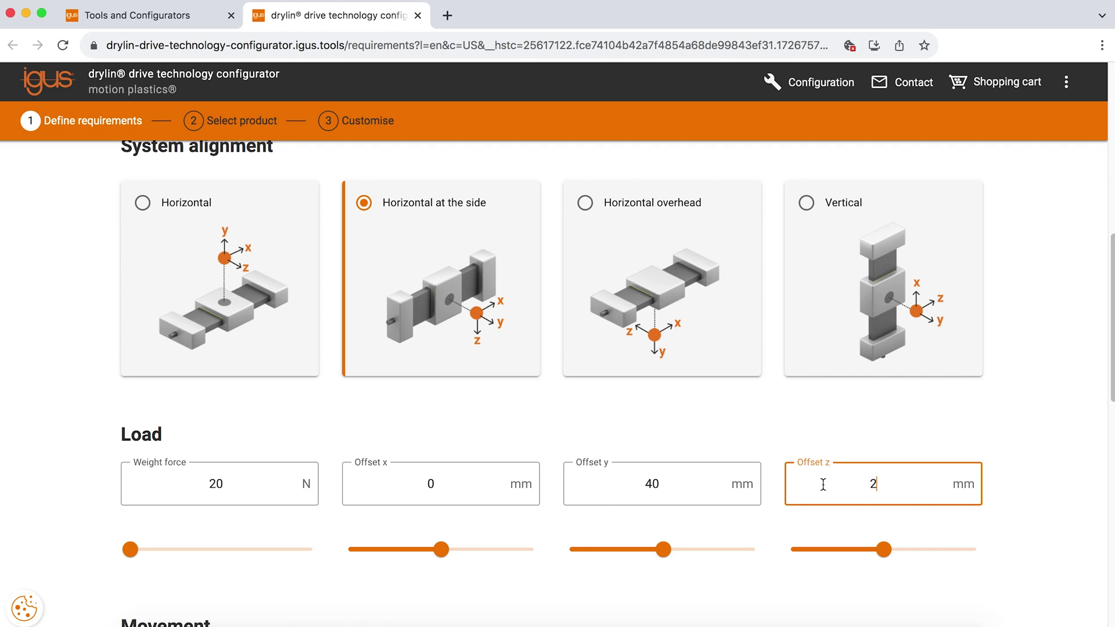
pyautogui.write('0')
pyautogui.click(720, 437)
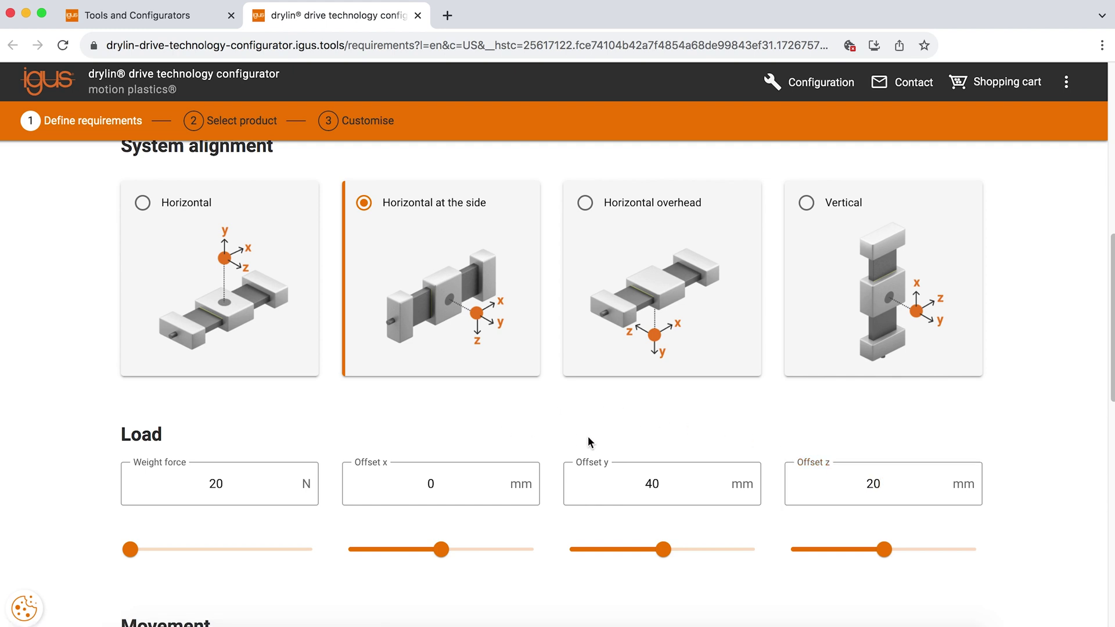
pyautogui.scroll(-5, 546, 418)
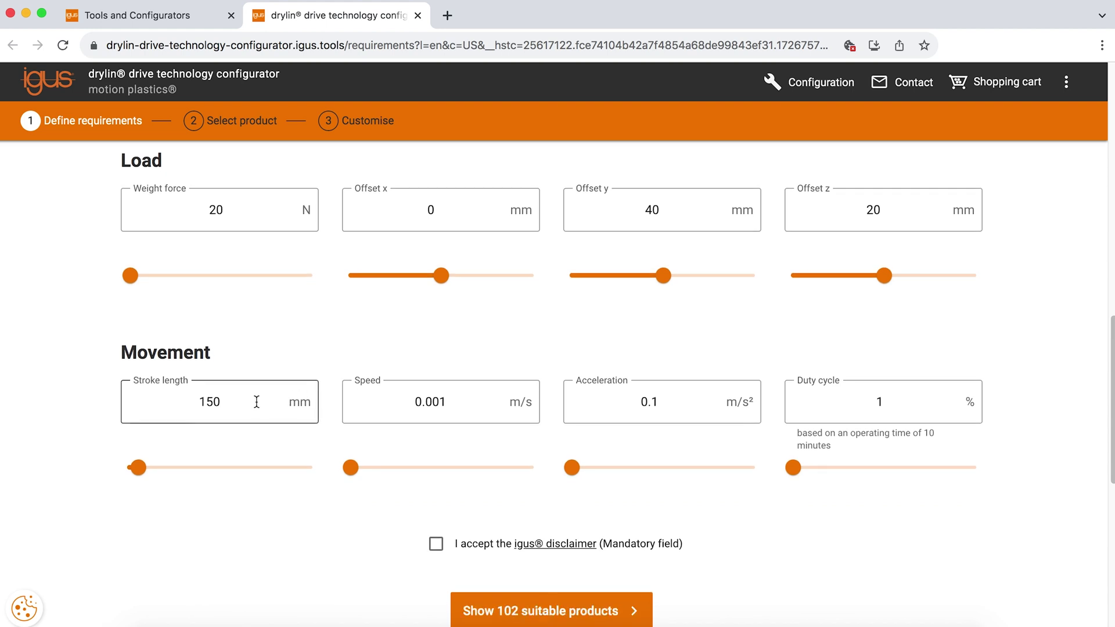
# Set stroke 305 mm, speed 0.01 m/s, duty cycle 50%, and accept the igus disclaimer.
pyautogui.moveTo(256, 401); pyautogui.dragTo(186, 400)
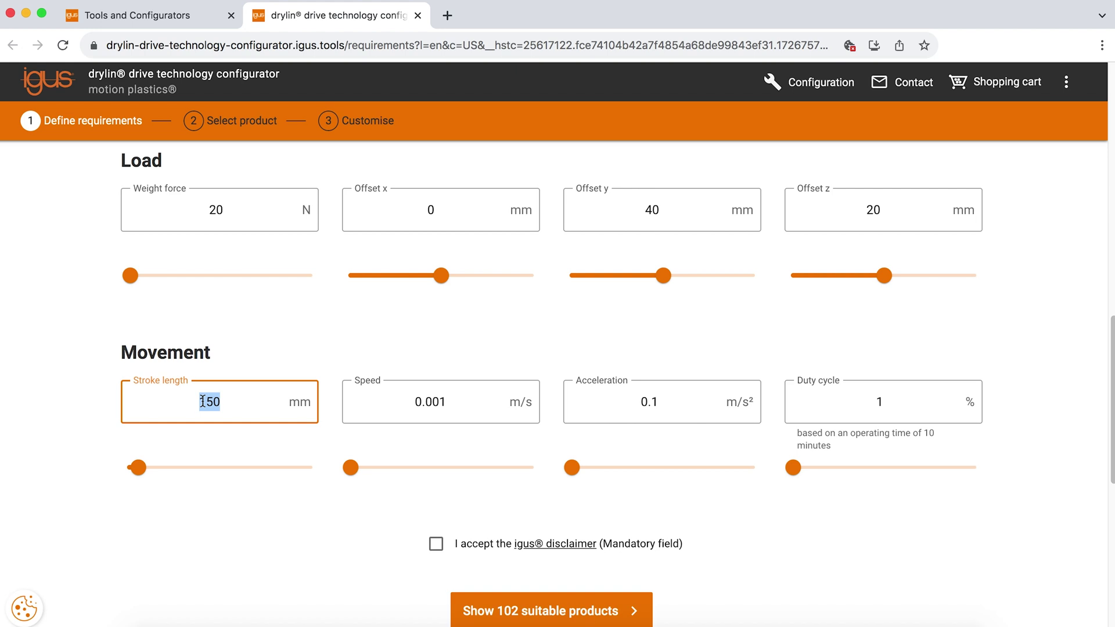
pyautogui.write('305')
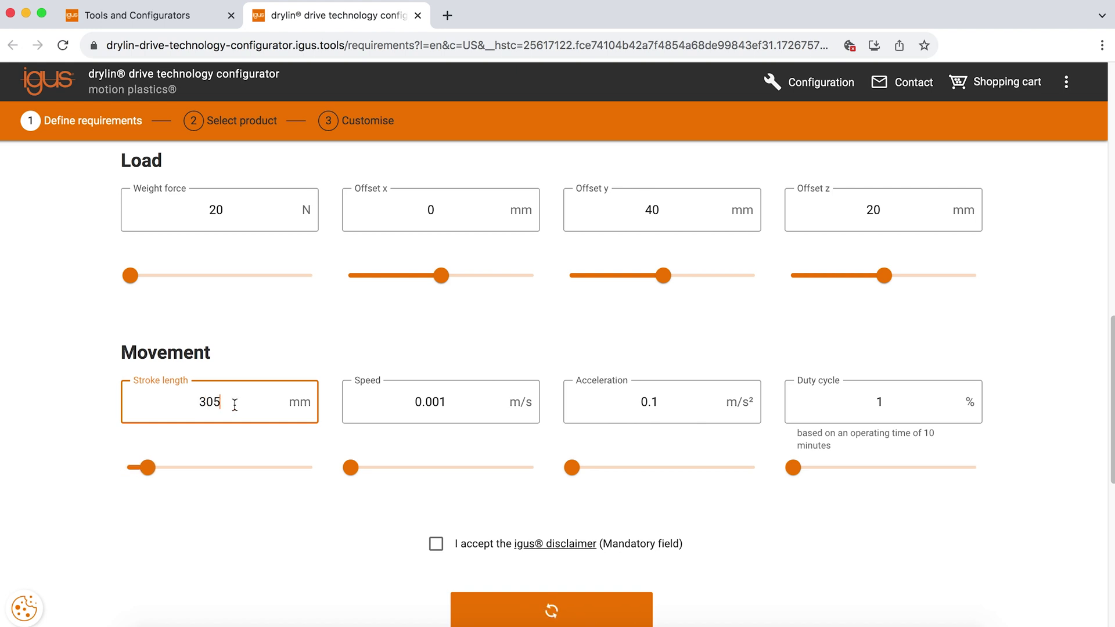
pyautogui.click(455, 405)
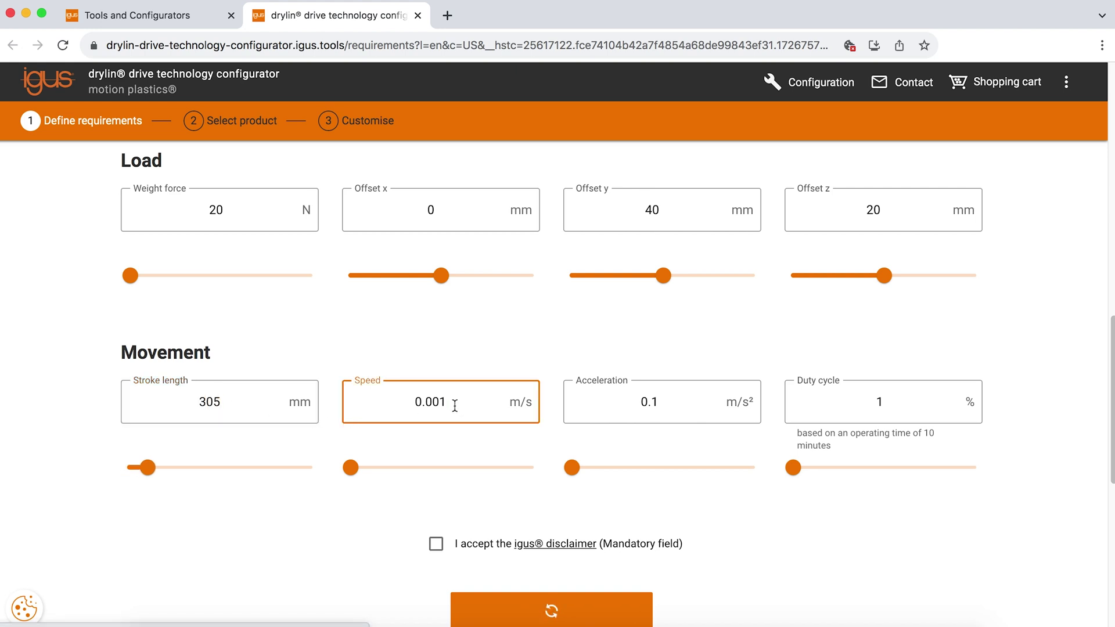
pyautogui.press('BackSpace')
pyautogui.press('BackSpace')
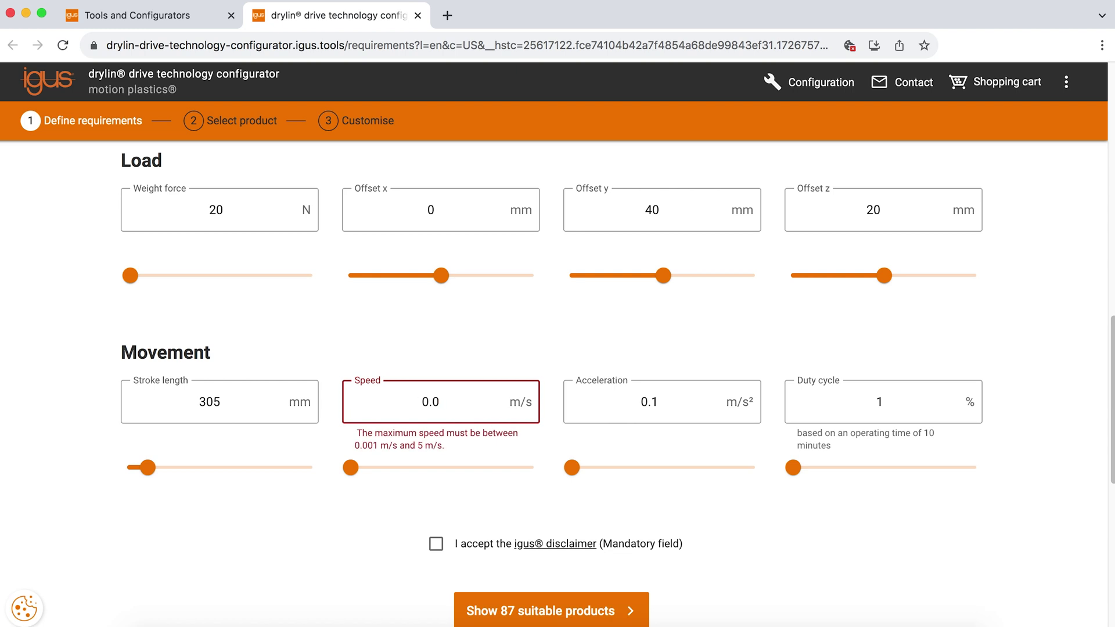
pyautogui.write('1')
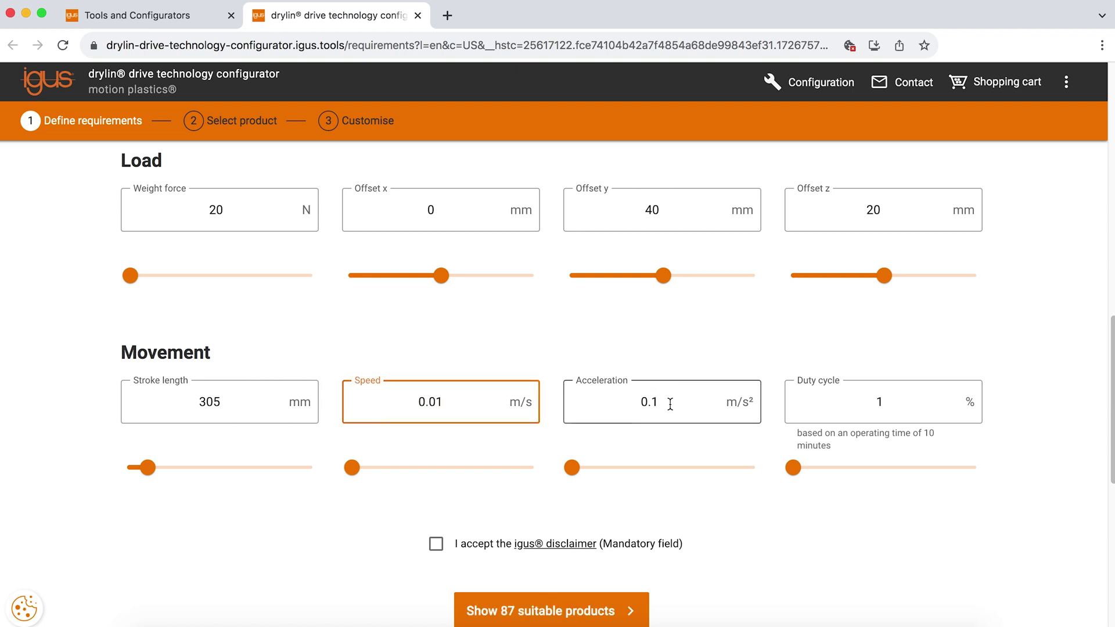
pyautogui.doubleClick(901, 410)
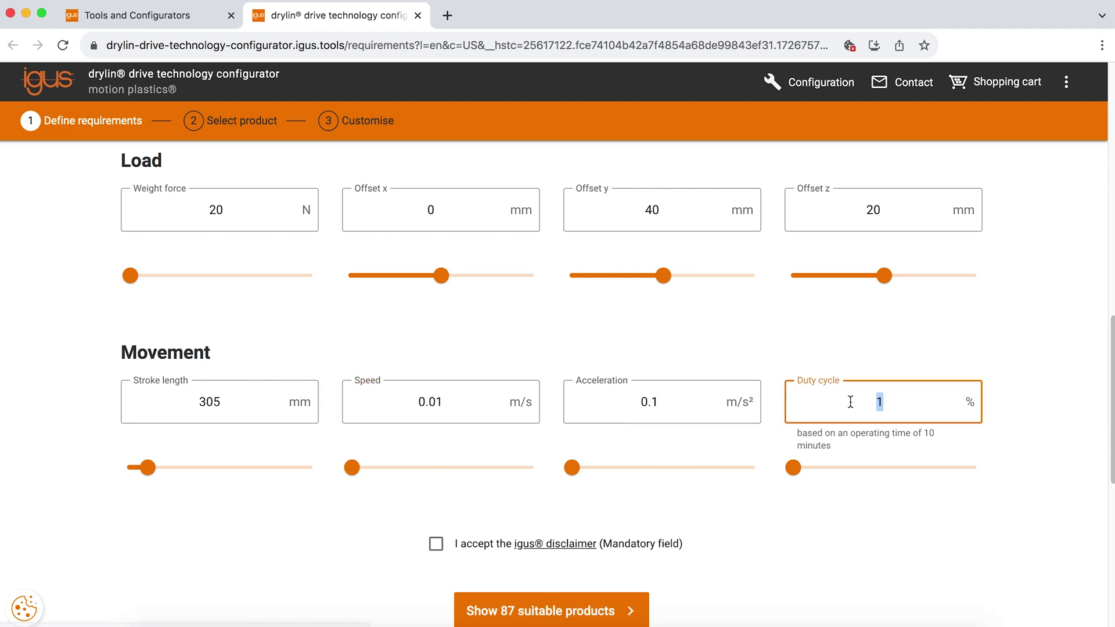
pyautogui.write('50')
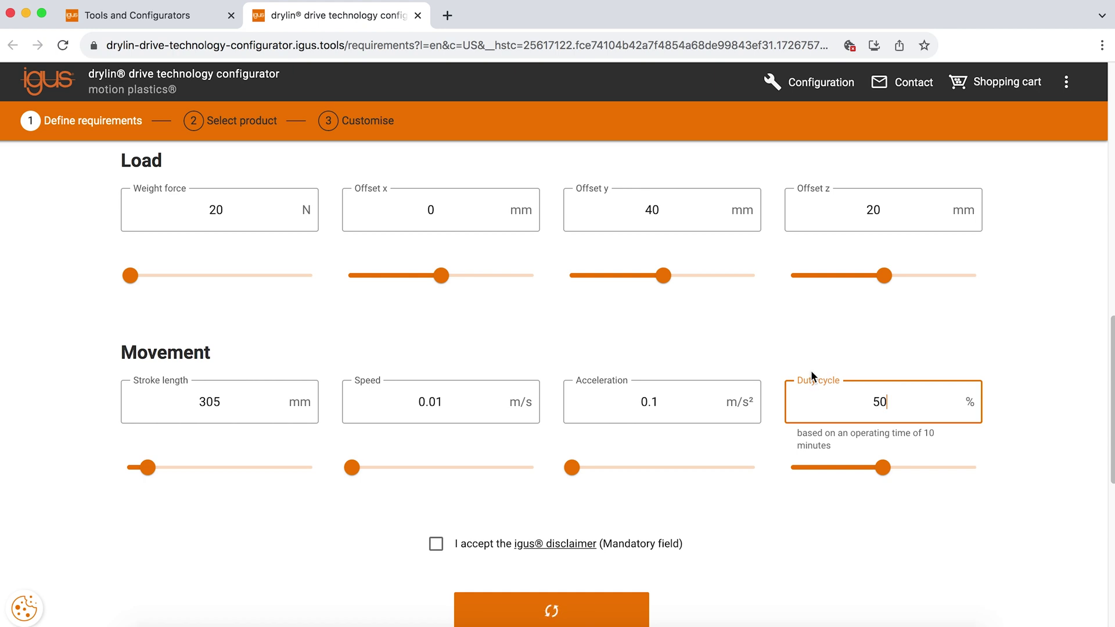
pyautogui.click(435, 544)
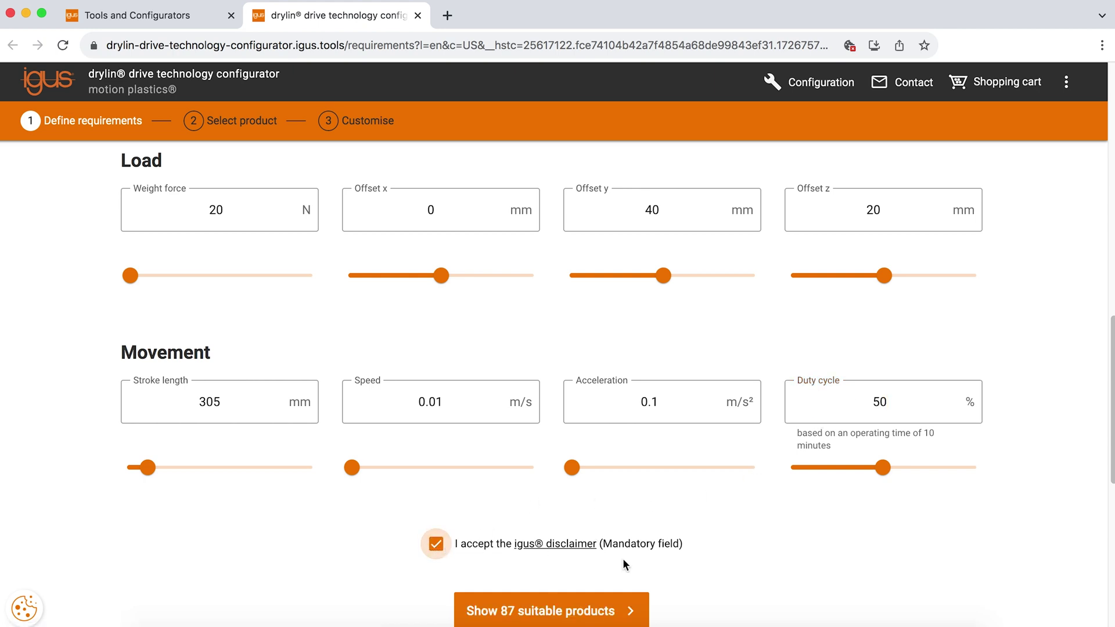
pyautogui.scroll(-3, 646, 533)
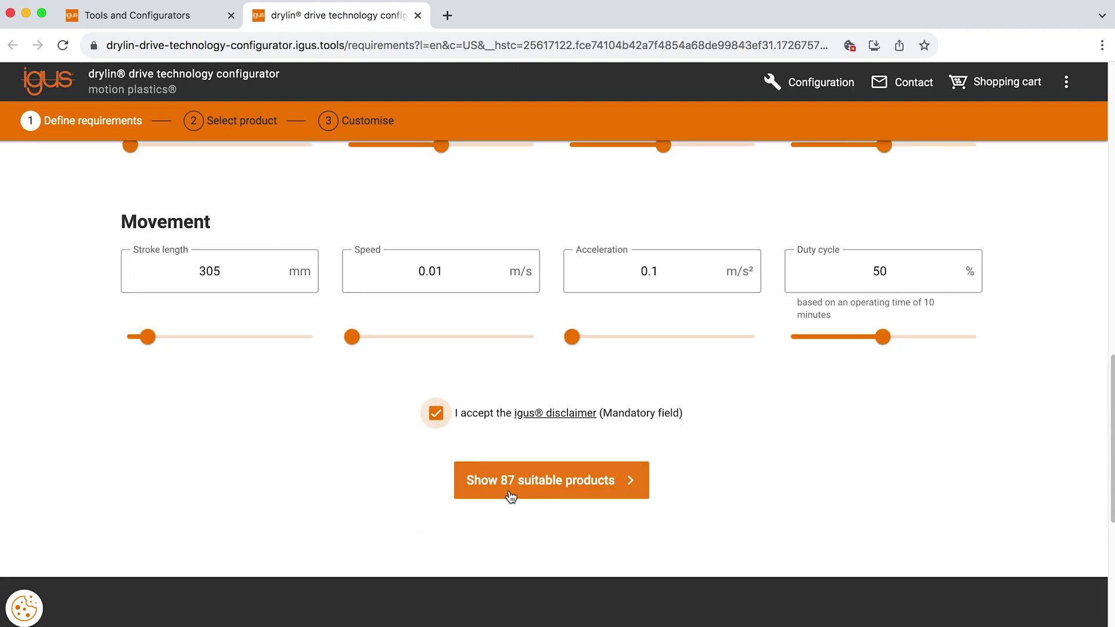
# Show the 87 suitable products and filter the list to lead-screw drives.
pyautogui.click(535, 493)
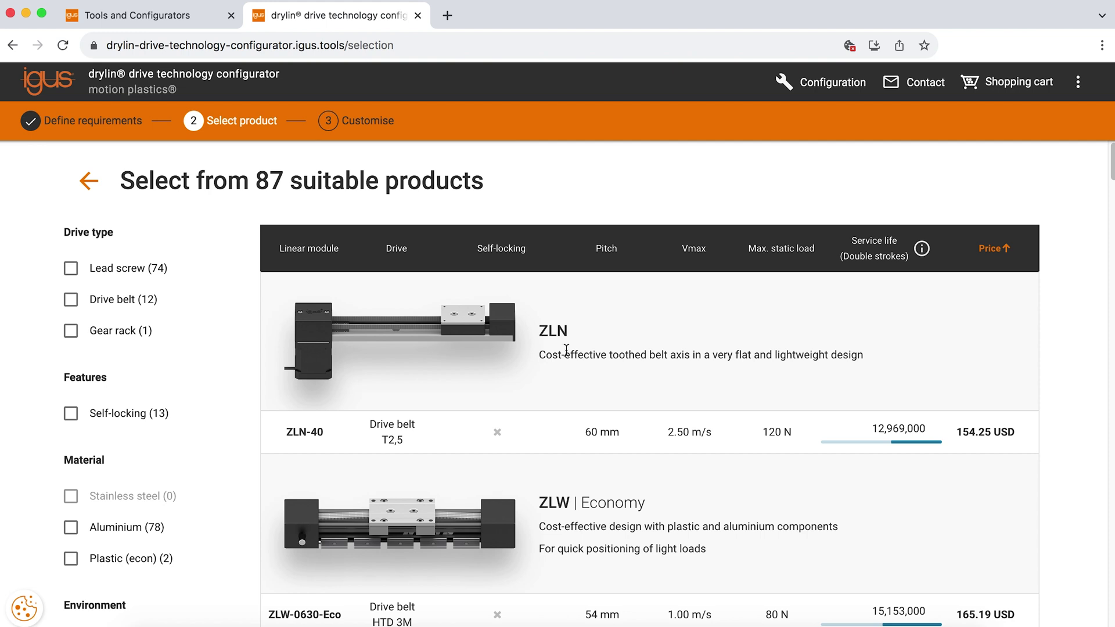
pyautogui.scroll(-1, 482, 366)
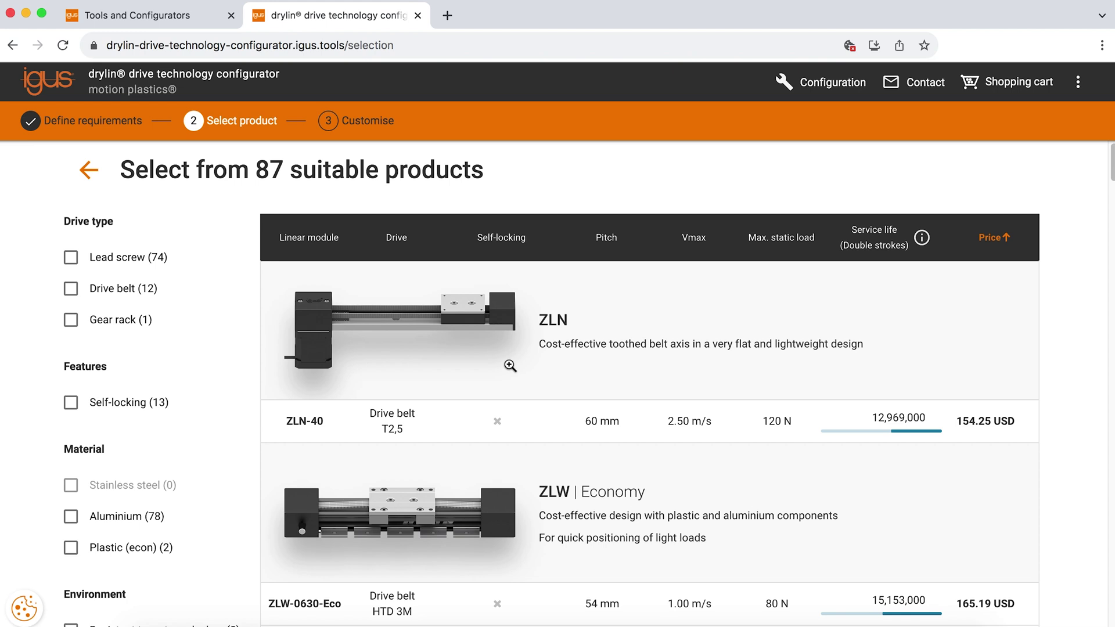
pyautogui.click(71, 258)
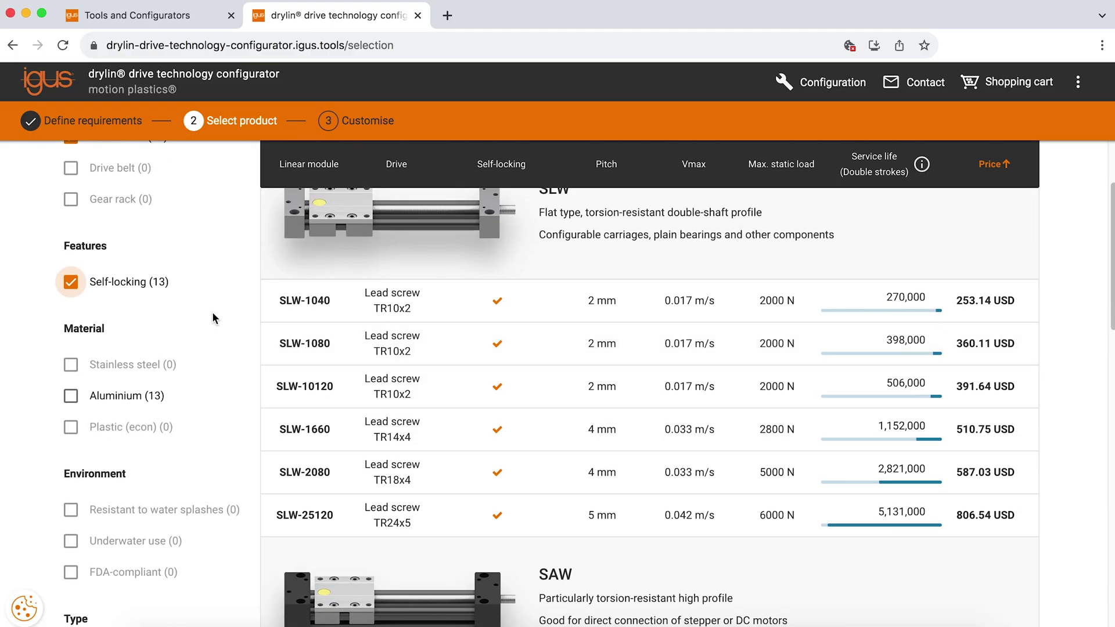
pyautogui.scroll(-10, 413, 307)
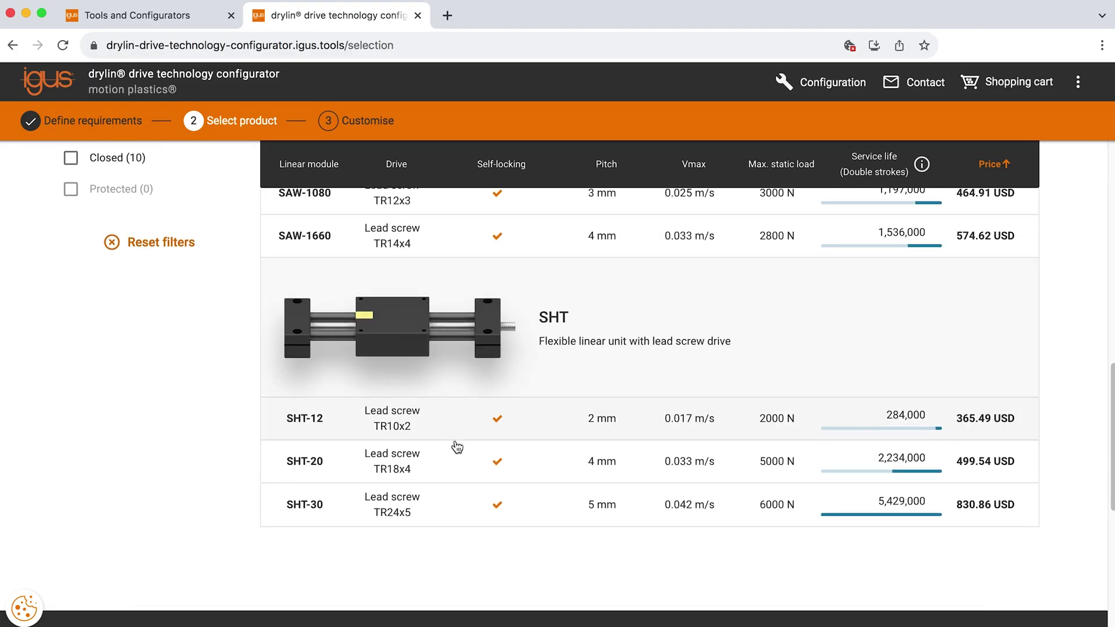
pyautogui.scroll(12, 462, 462)
pyautogui.scroll(-3, 669, 437)
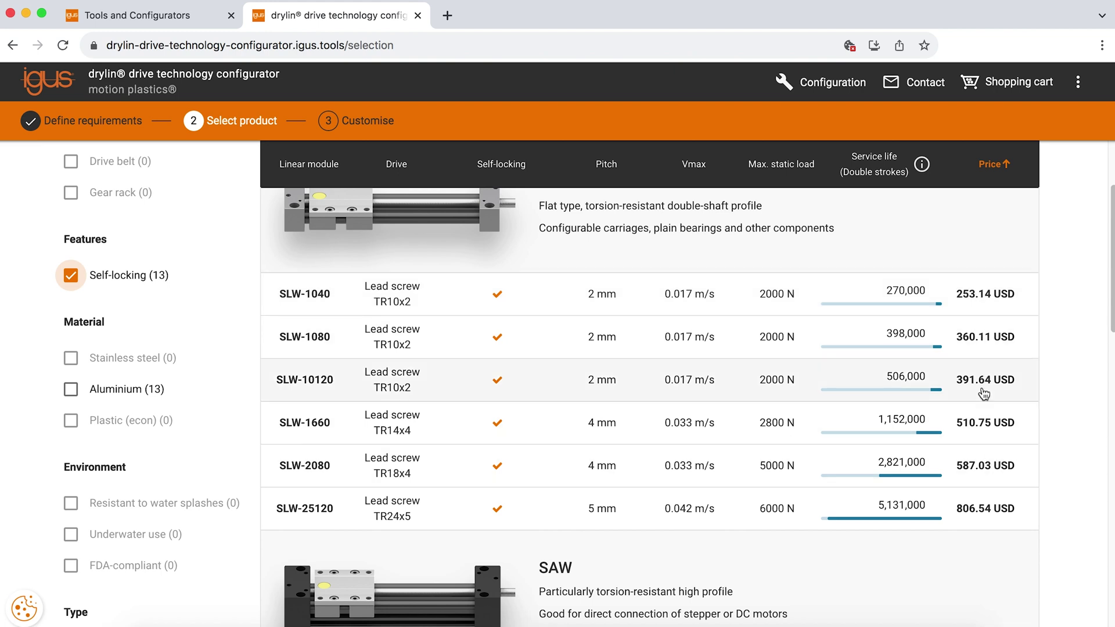
pyautogui.scroll(-15, 981, 393)
pyautogui.scroll(10, 978, 390)
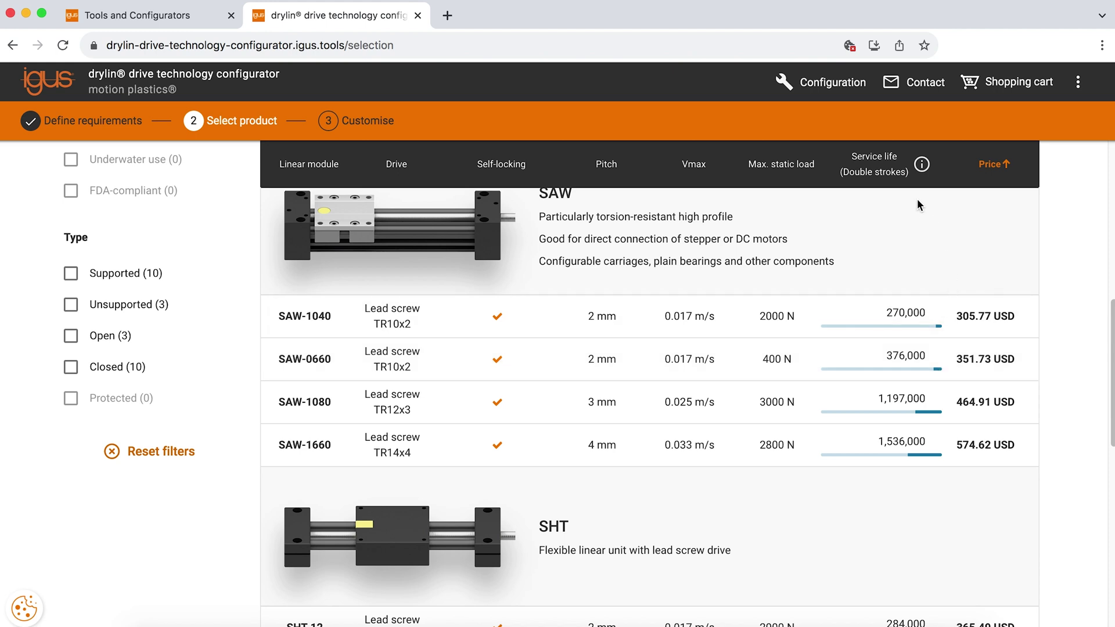
# Sort the products by service life and open the SLW-1040 module for customising.
pyautogui.click(882, 172)
pyautogui.scroll(3, 838, 347)
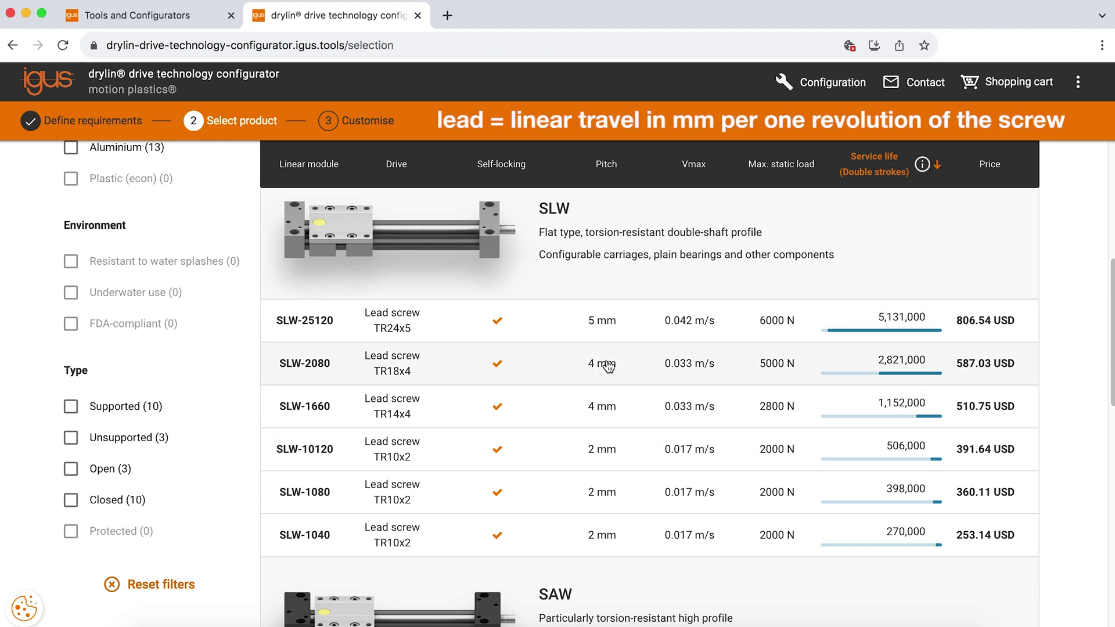
pyautogui.scroll(-1, 621, 415)
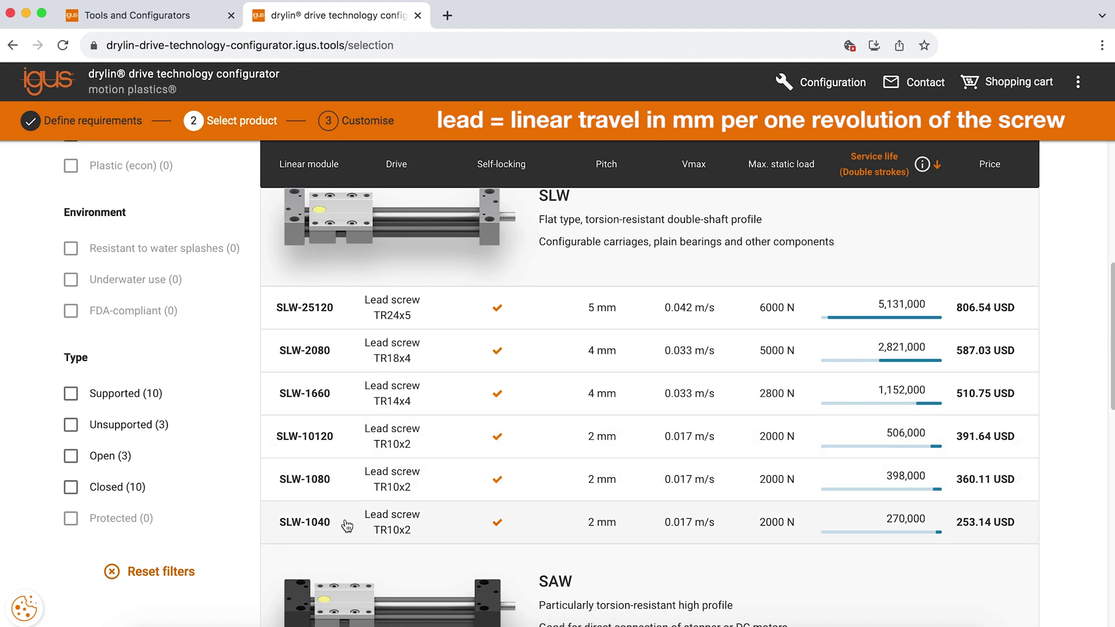
pyautogui.scroll(-5, 416, 518)
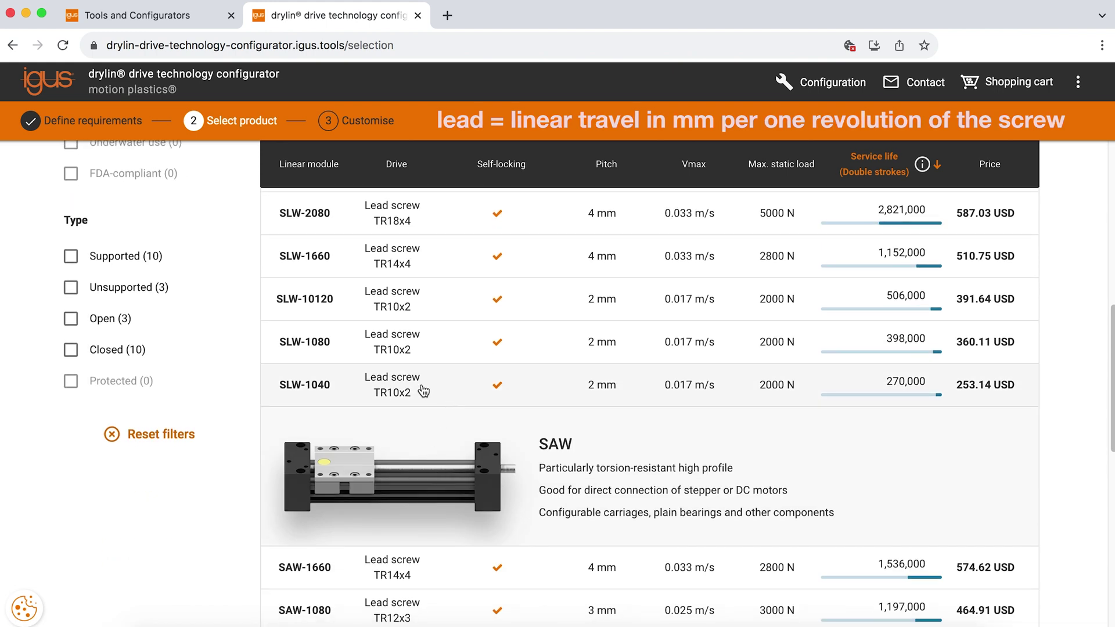
pyautogui.click(438, 379)
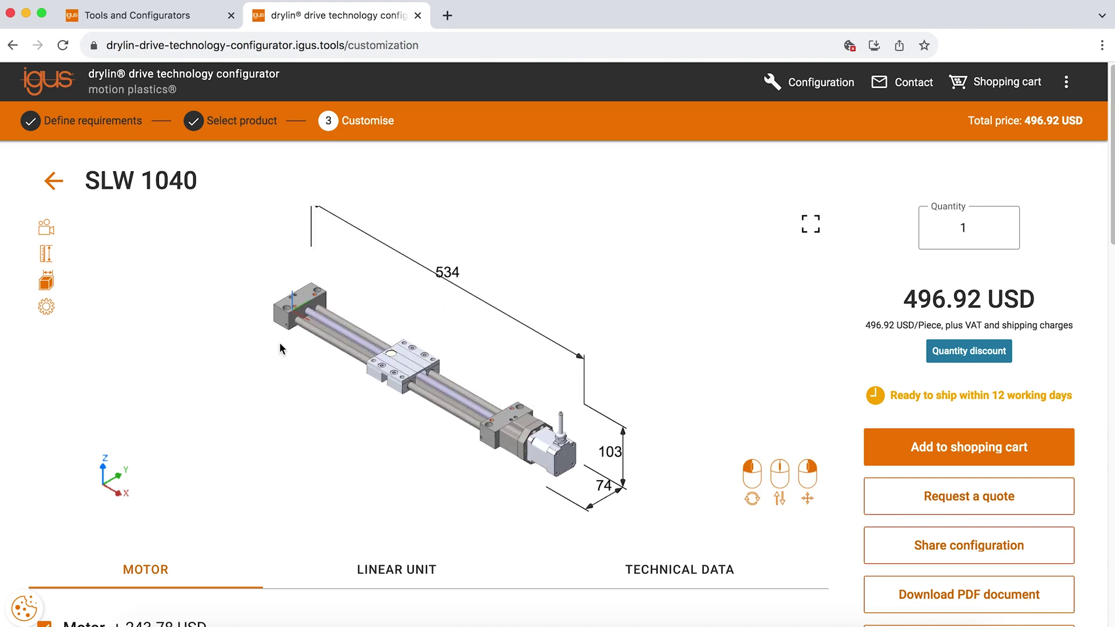
# Include 3 m straight-connector connection cables in the SLW-1040 configuration.
pyautogui.scroll(-6, 279, 344)
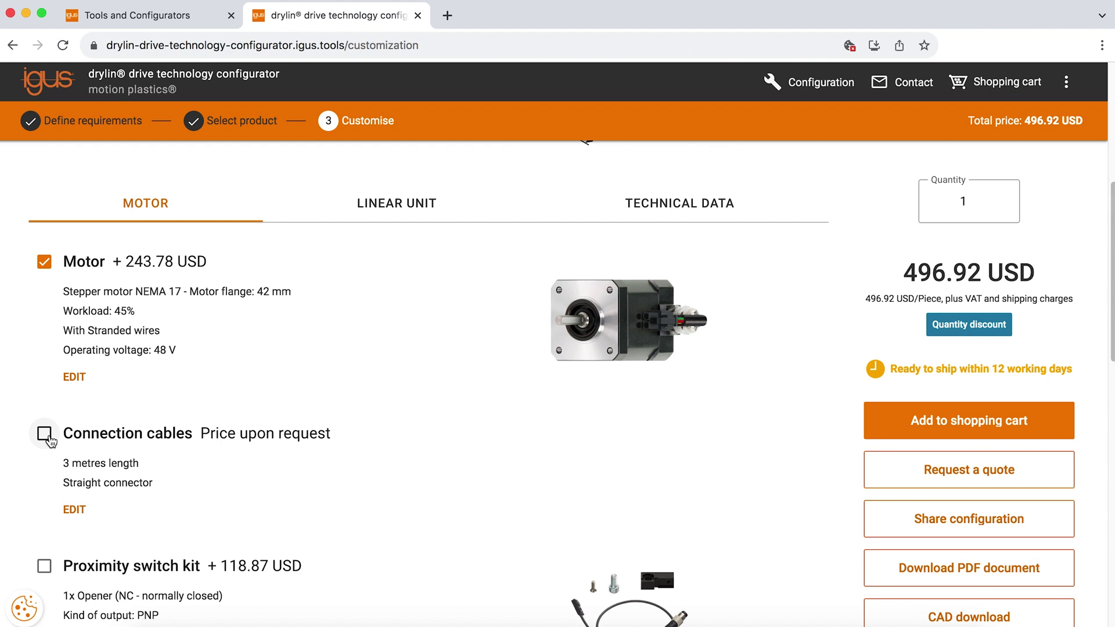
pyautogui.click(45, 435)
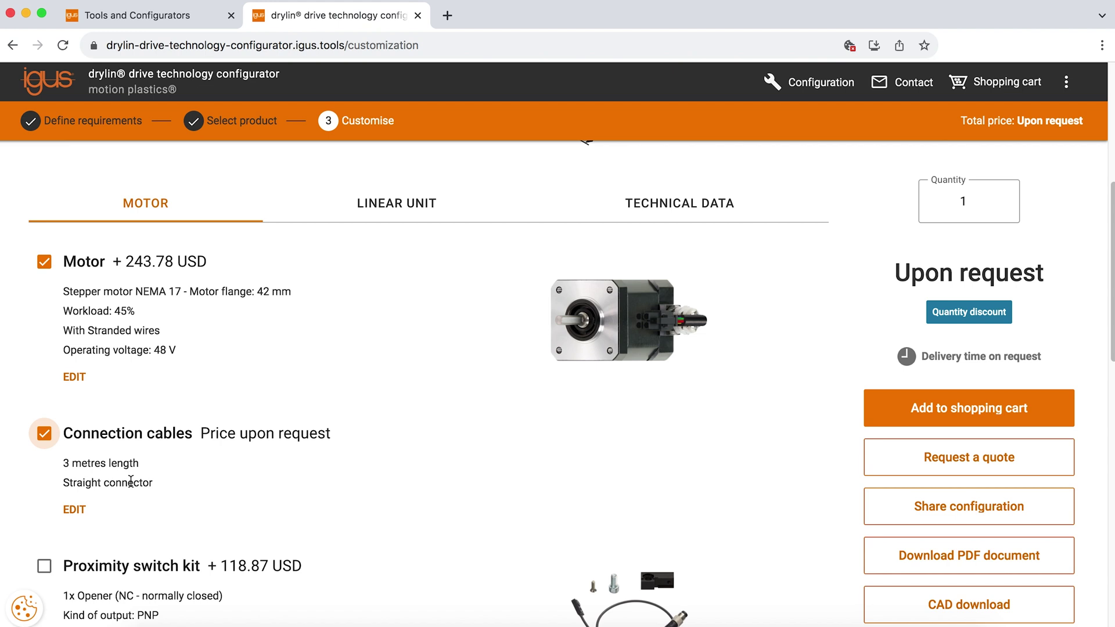
# Add the proximity switch kit and set its switch quantity to 2.
pyautogui.scroll(-5, 141, 472)
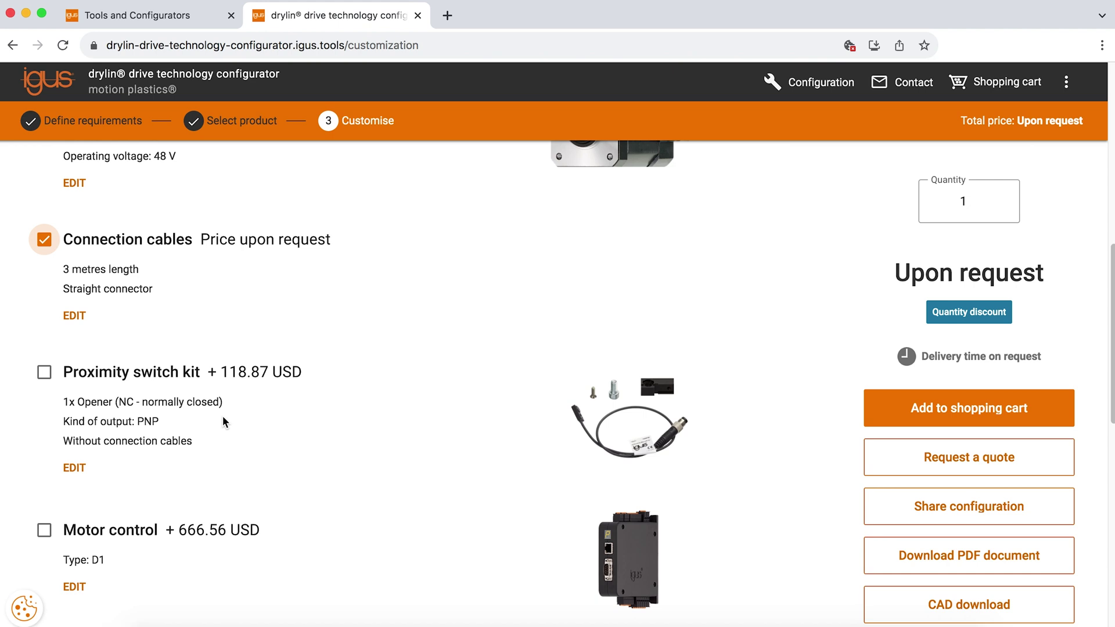
pyautogui.click(44, 374)
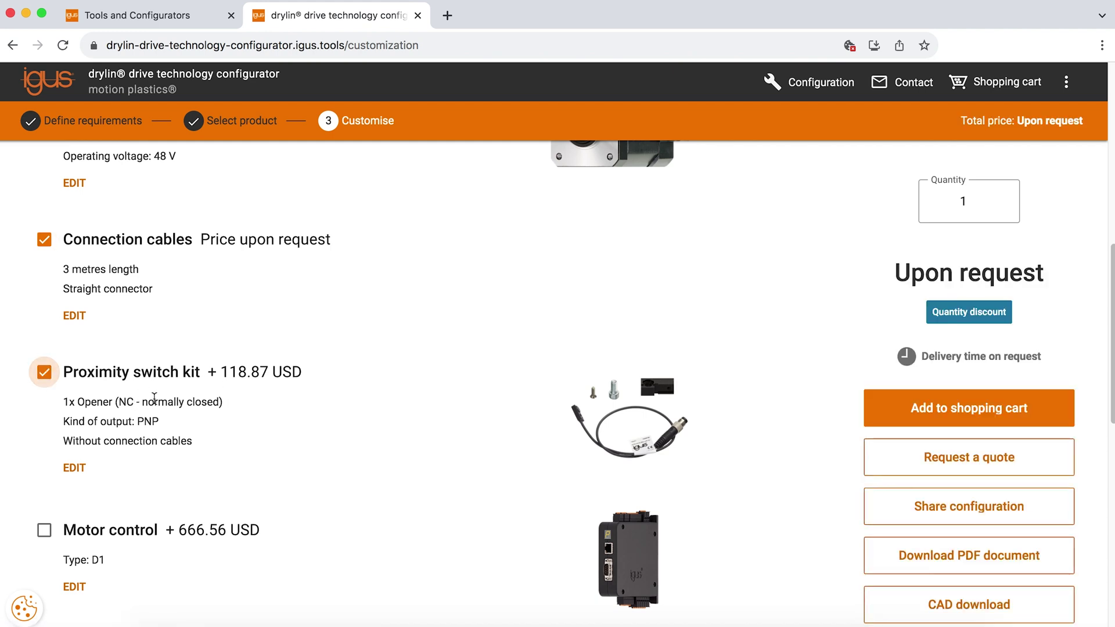
pyautogui.click(84, 468)
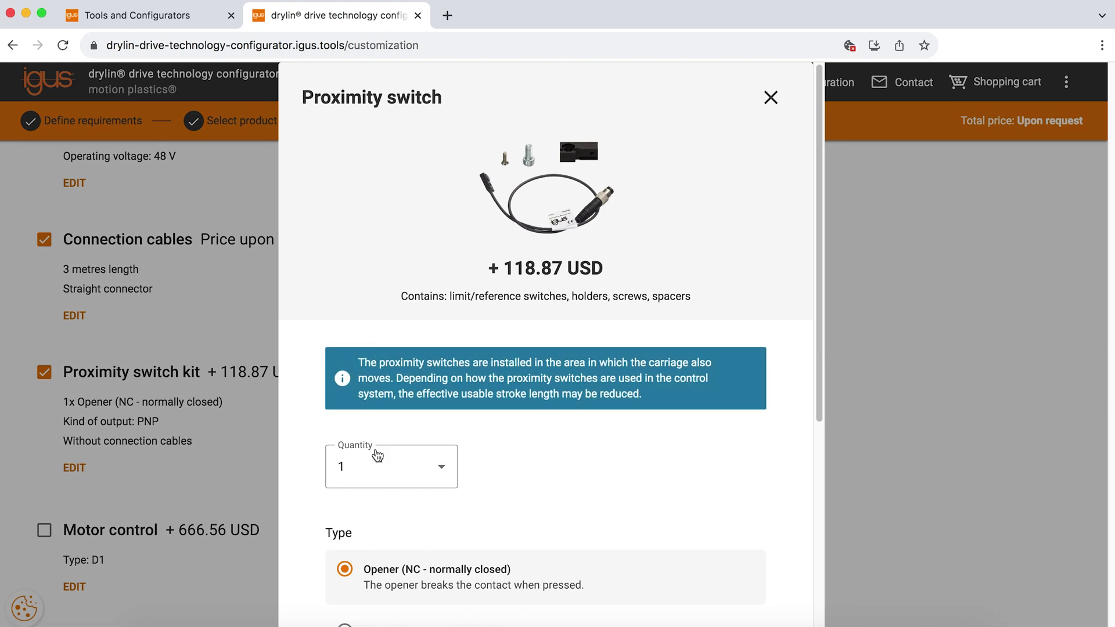
pyautogui.click(386, 469)
pyautogui.click(360, 348)
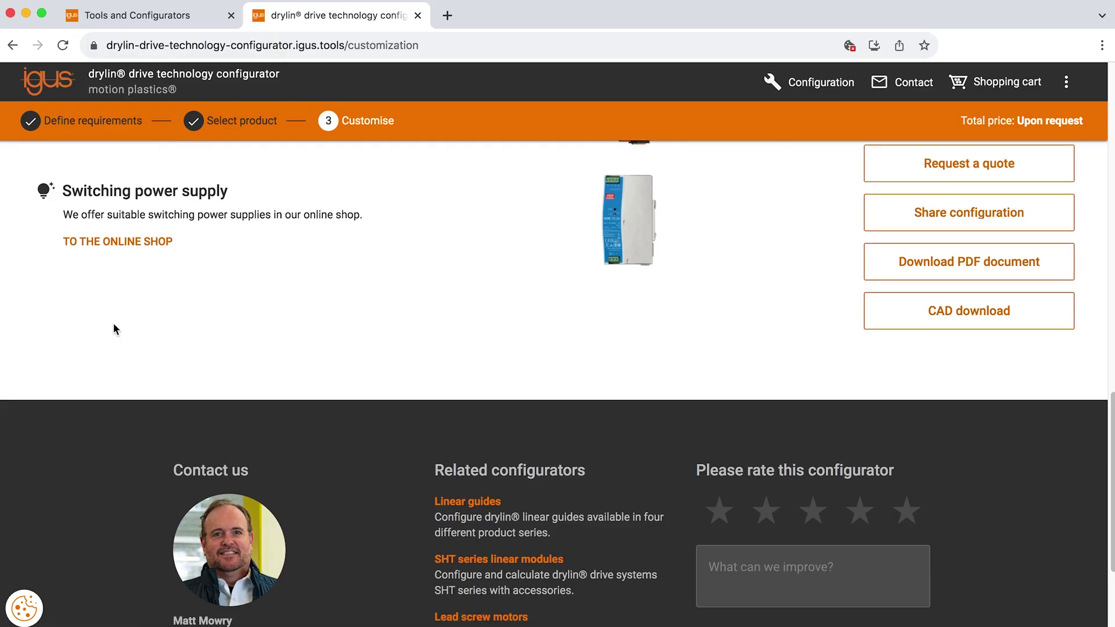
pyautogui.scroll(4, 167, 319)
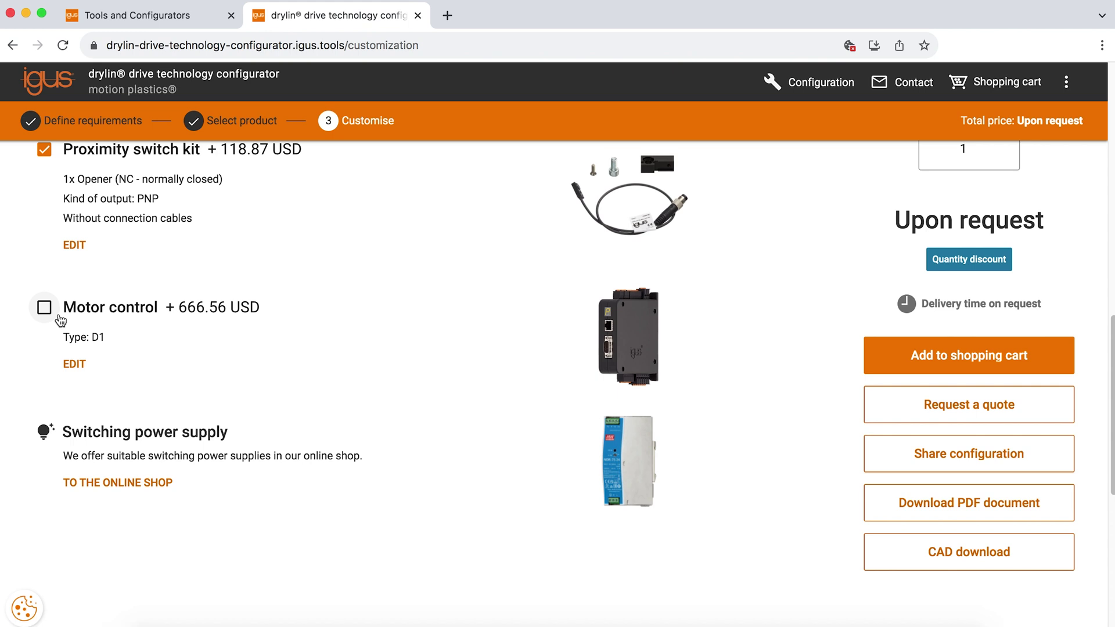
# Select the D7 motor controller (+106.40 USD) under Motor control and save it.
pyautogui.click(73, 366)
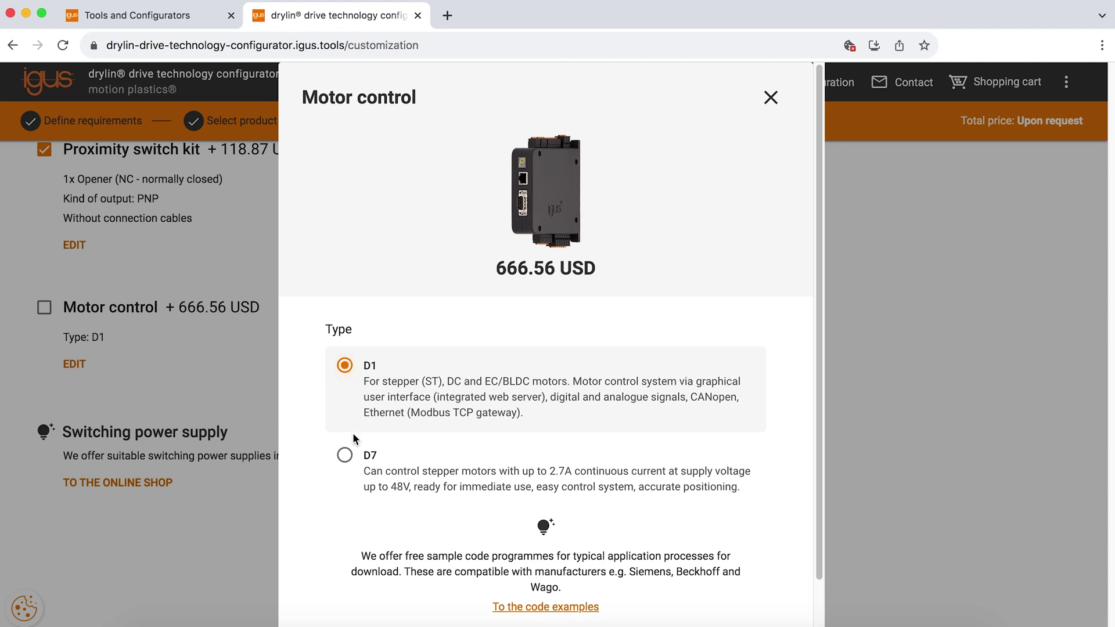
pyautogui.click(344, 454)
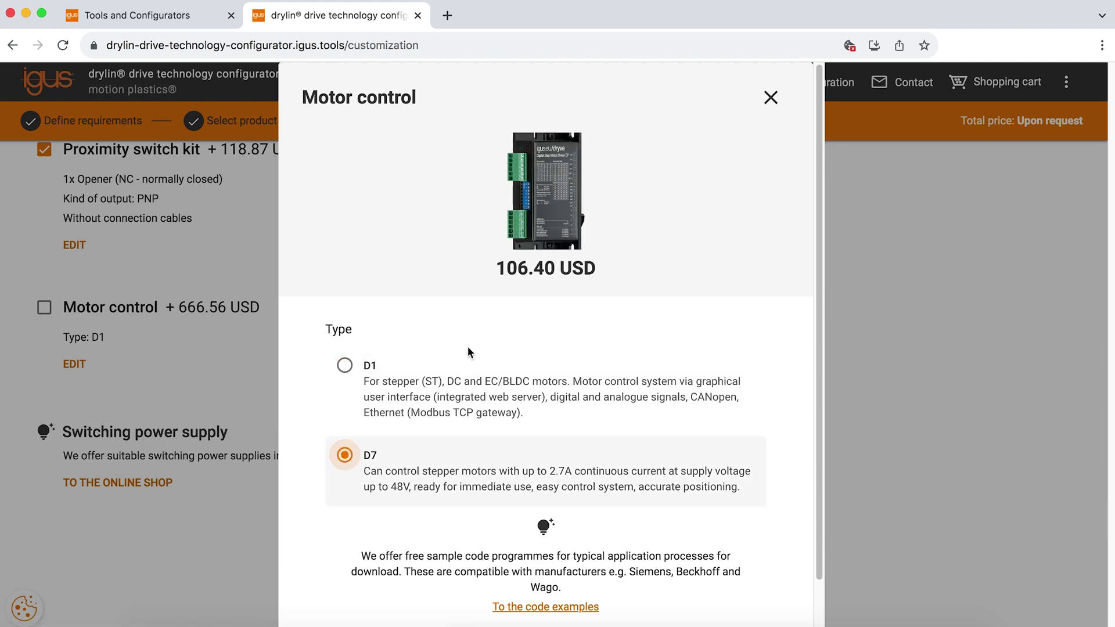
pyautogui.scroll(-2, 470, 352)
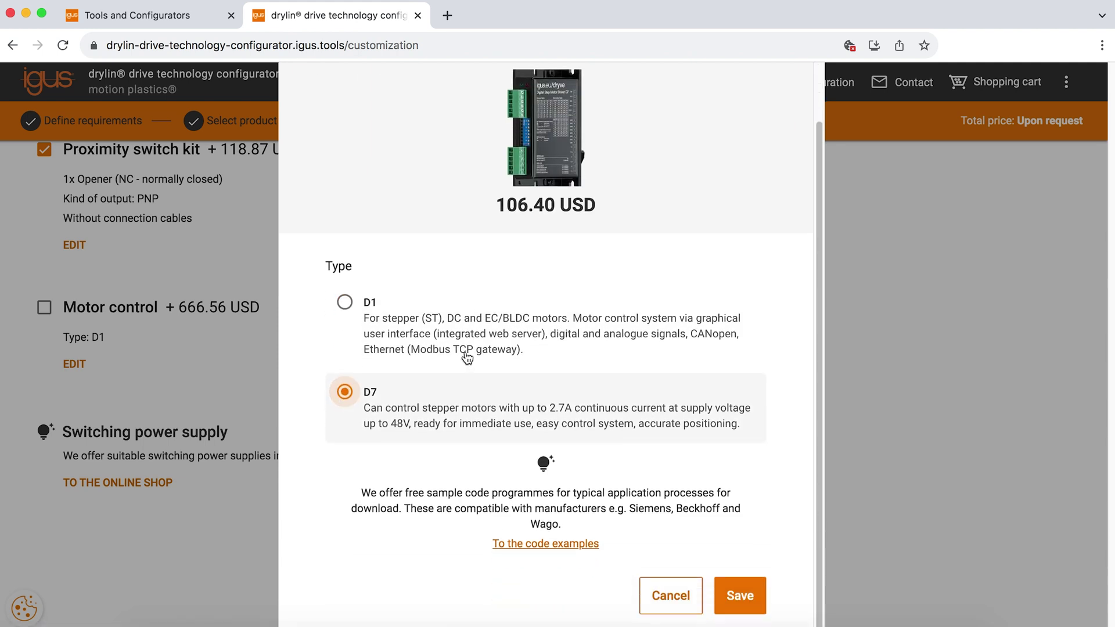
pyautogui.click(745, 602)
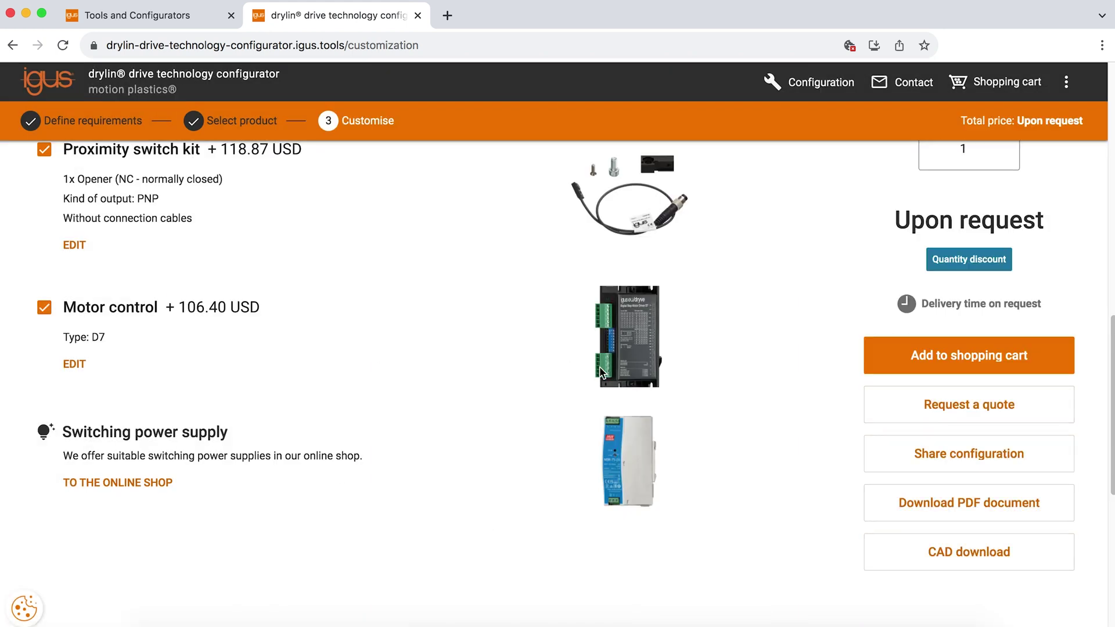
# Add the customised SLW-1040 actuator configuration to the shopping cart.
pyautogui.scroll(10, 955, 249)
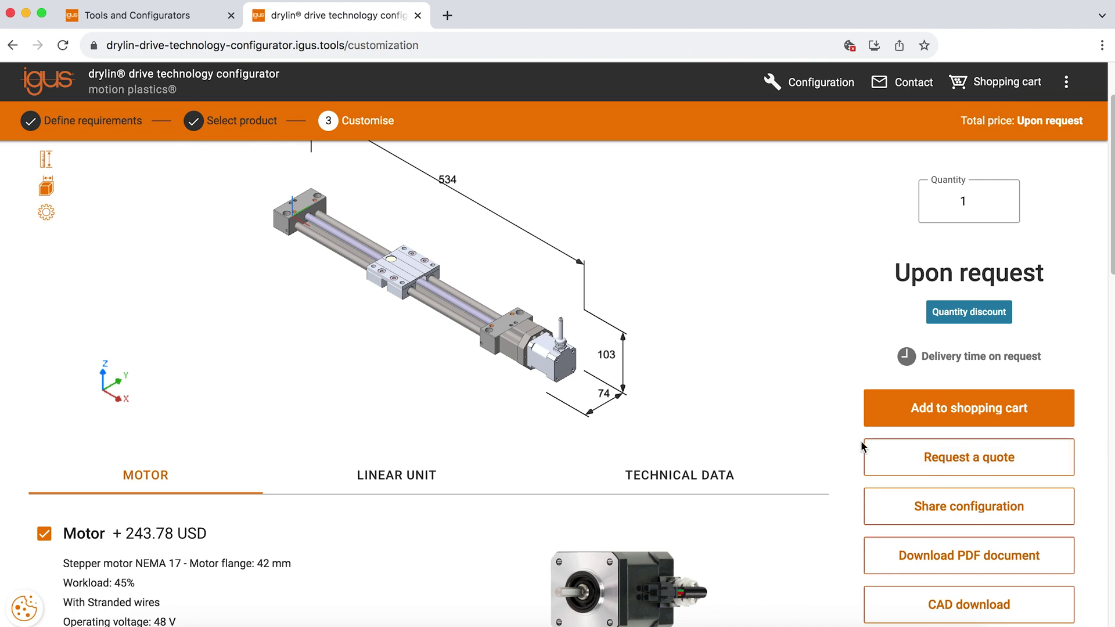
pyautogui.click(926, 410)
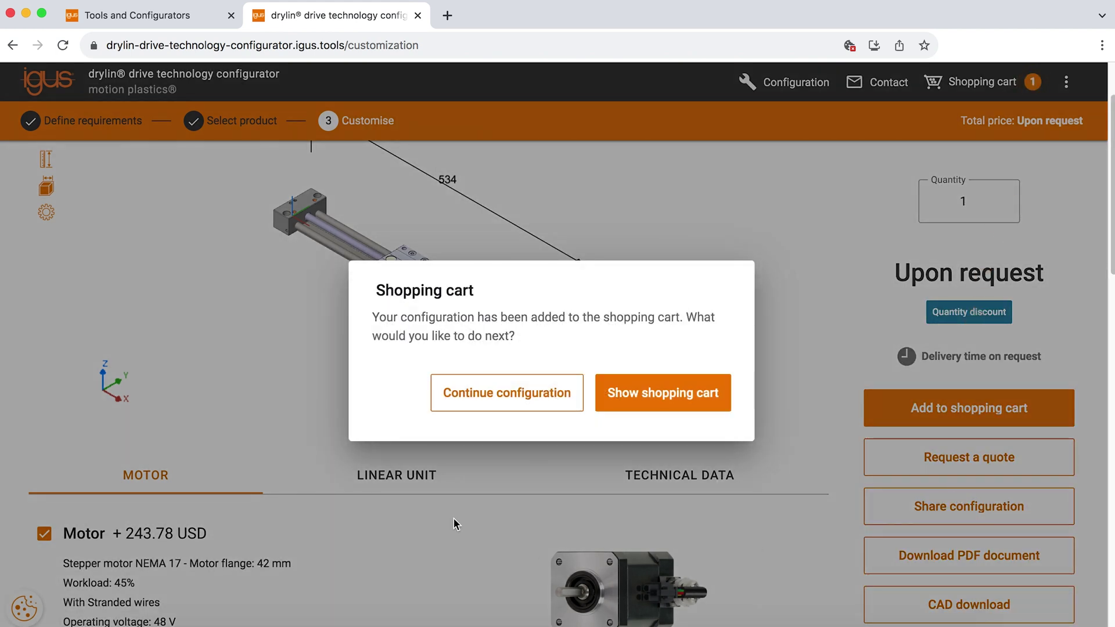
# Continue the configuration from the cart dialog, then request a shareable configuration link.
pyautogui.click(513, 411)
pyautogui.scroll(-3, 842, 465)
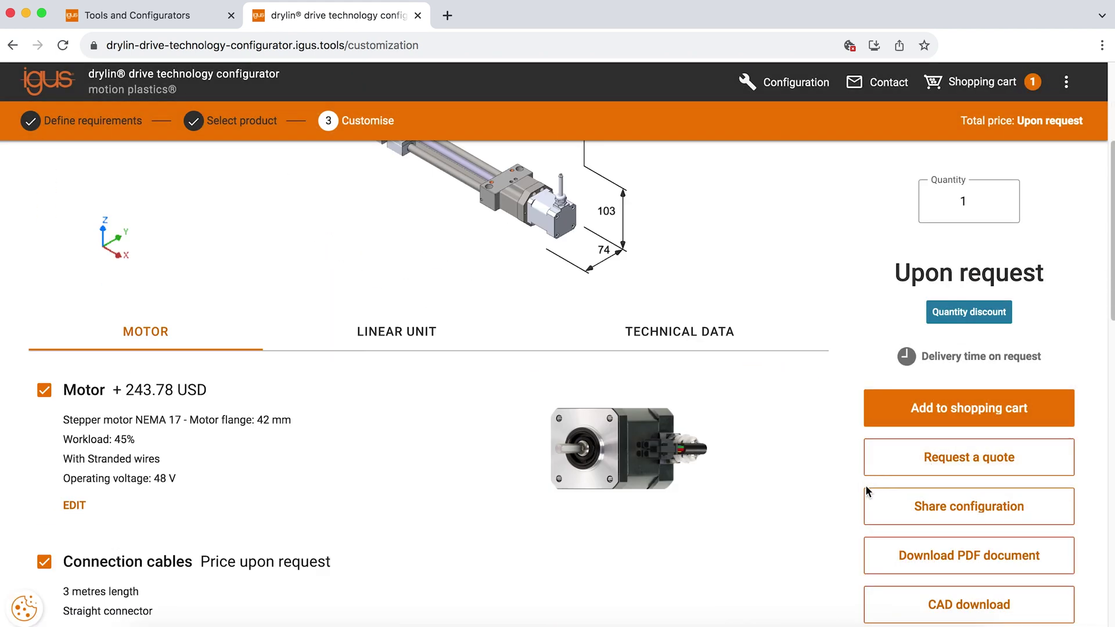
pyautogui.click(955, 505)
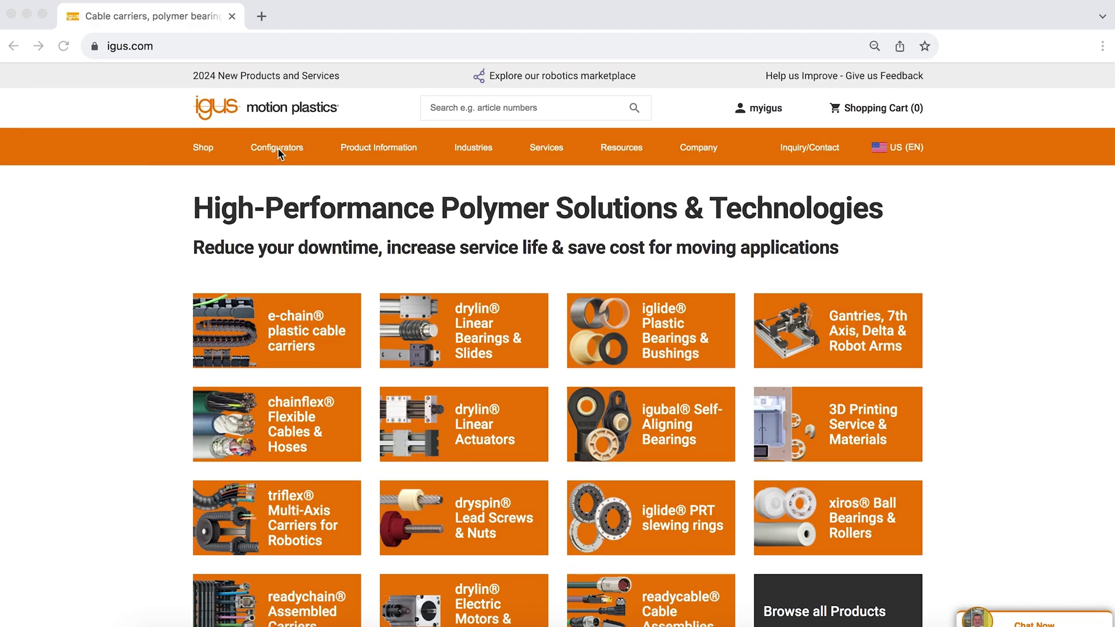
# Browse all igus configurators and scroll through categories from Cable Carriers to Electric motors.
pyautogui.click(276, 148)
pyautogui.click(240, 208)
pyautogui.scroll(-5, 1088, 194)
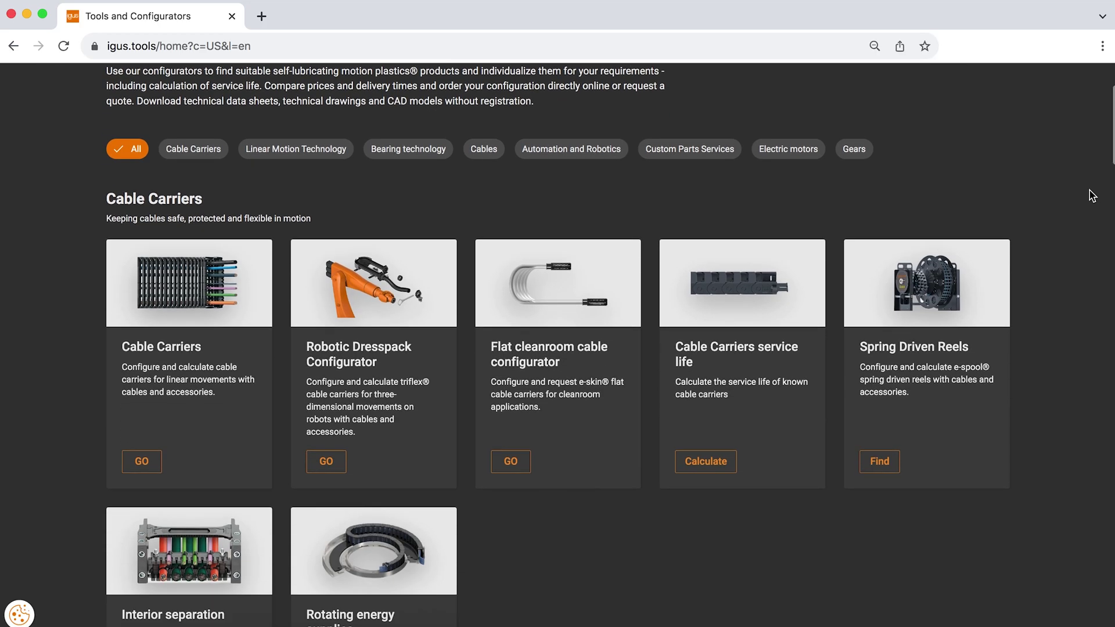
pyautogui.scroll(-7, 1091, 194)
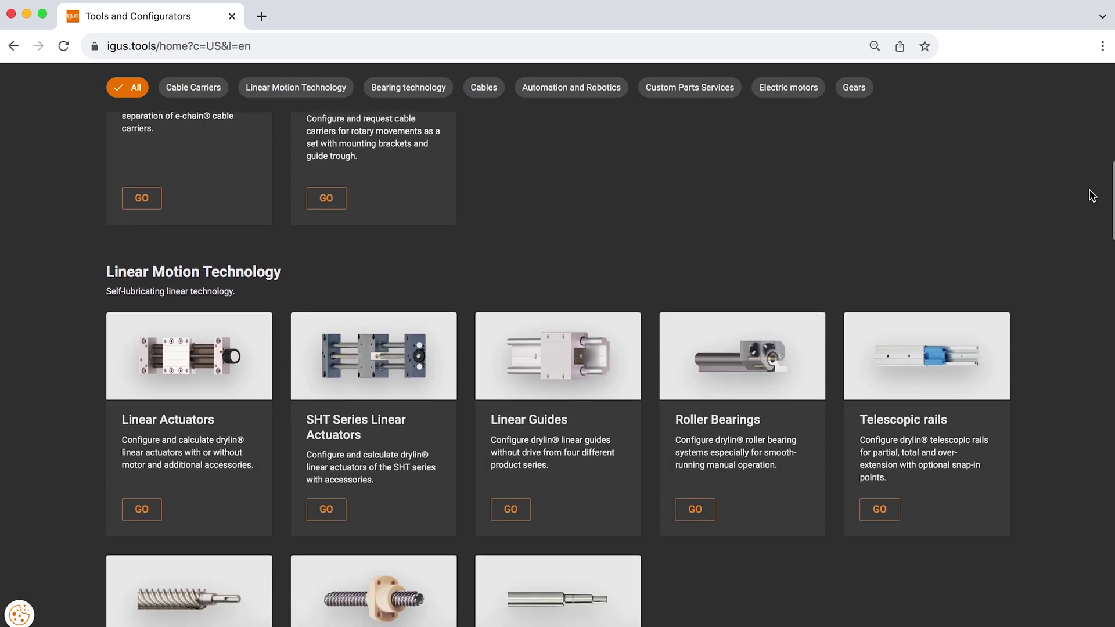
pyautogui.scroll(-9, 1092, 195)
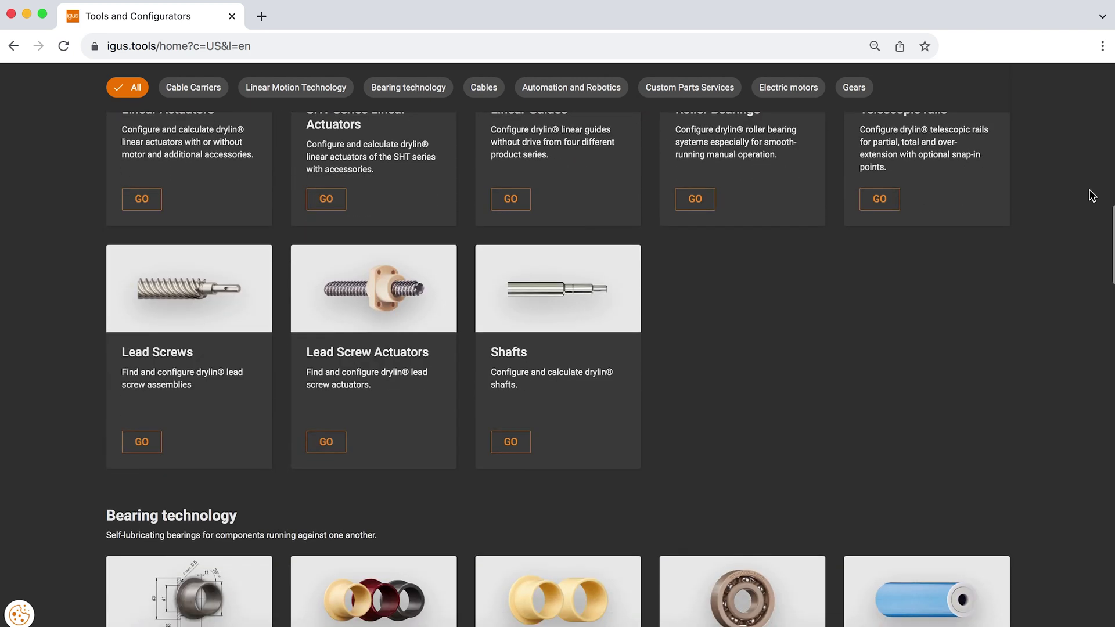
pyautogui.scroll(-7, 1092, 196)
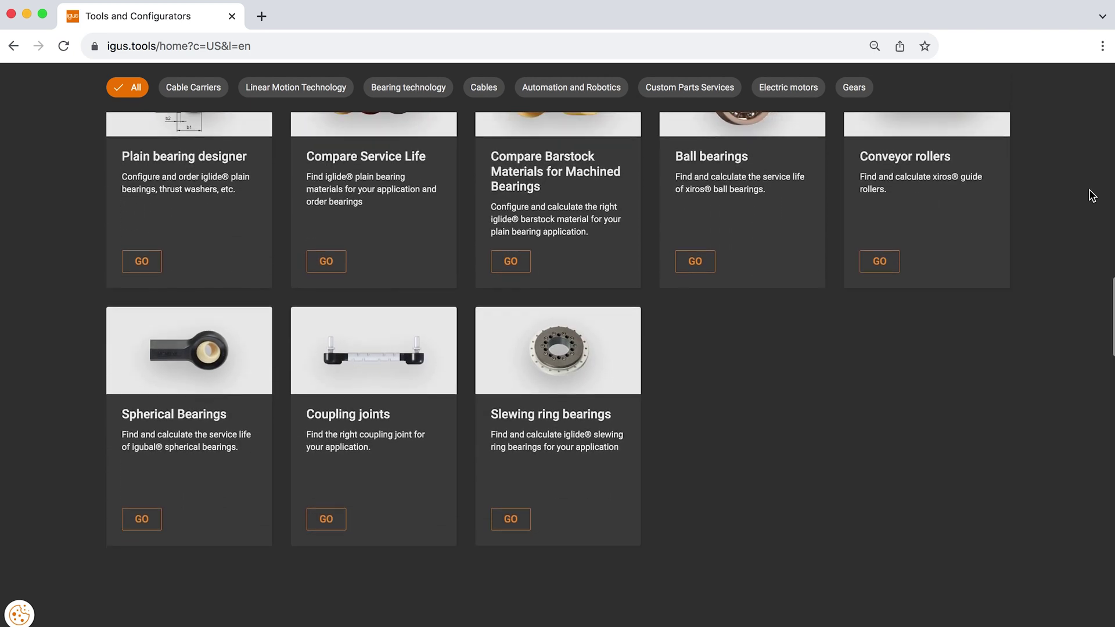
pyautogui.scroll(-7, 1092, 196)
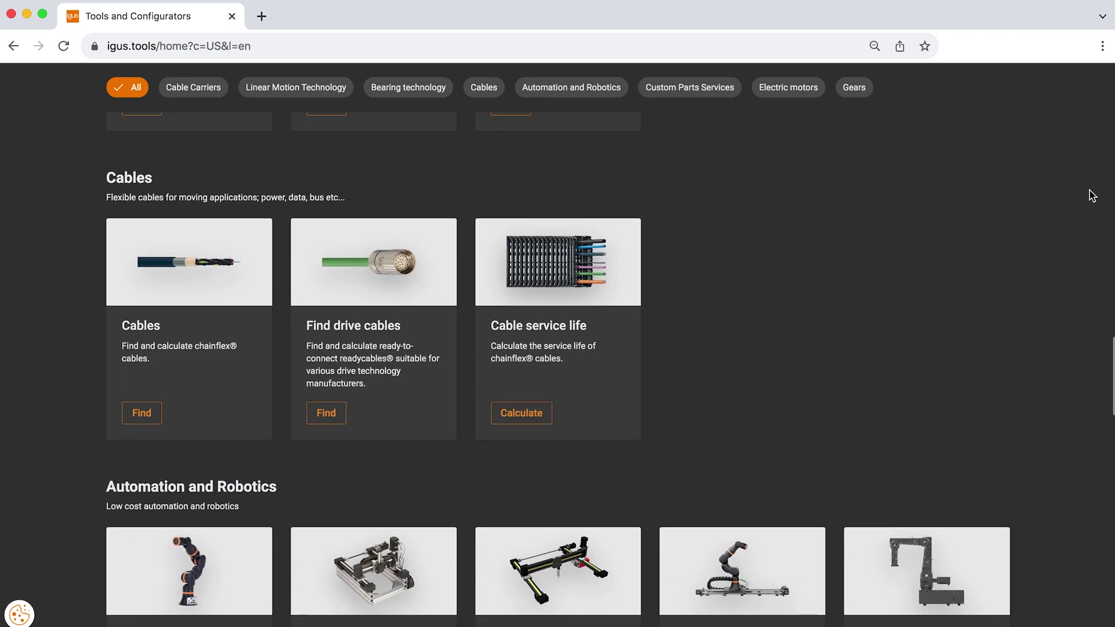
pyautogui.scroll(-8, 1092, 196)
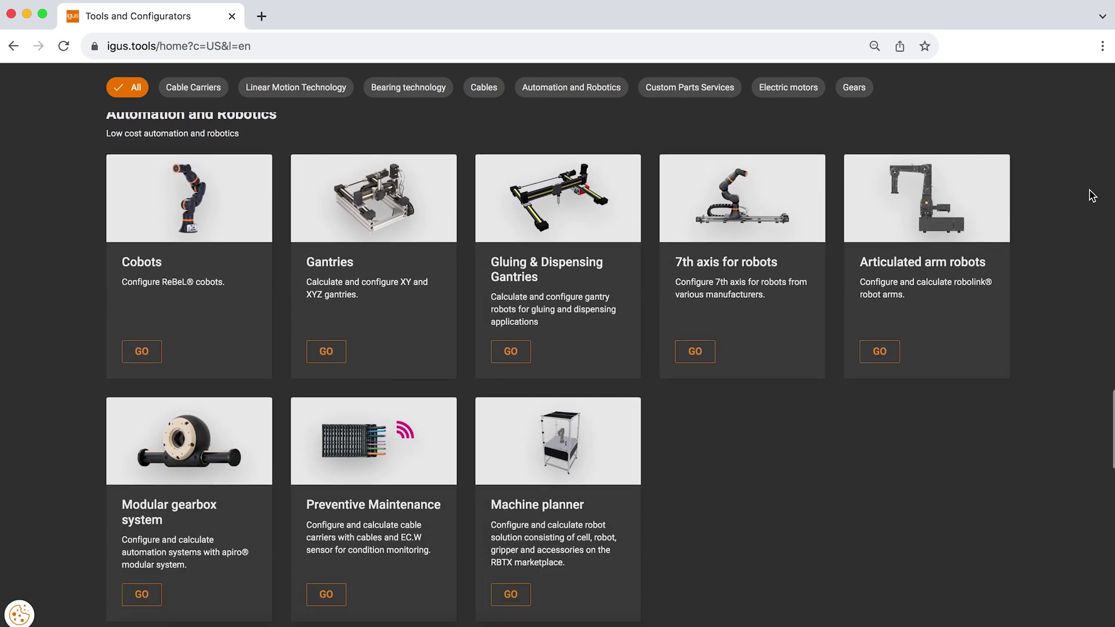
pyautogui.scroll(-3, 1092, 196)
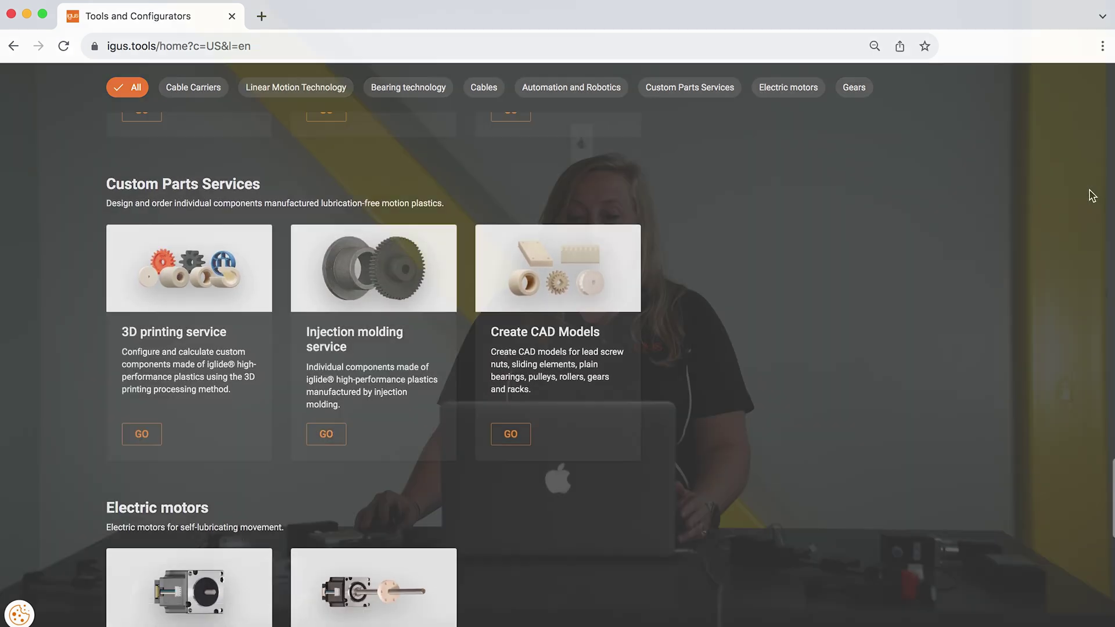